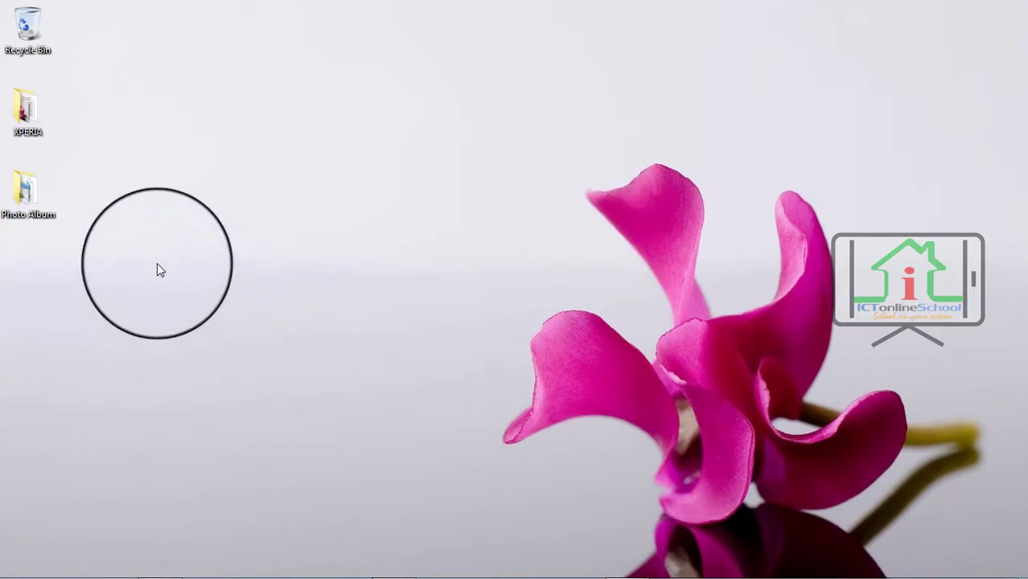
# Step: Open the desktop Photo Album folder and check the details of the first picture and the WAV music file
pyautogui.doubleClick(26, 190)
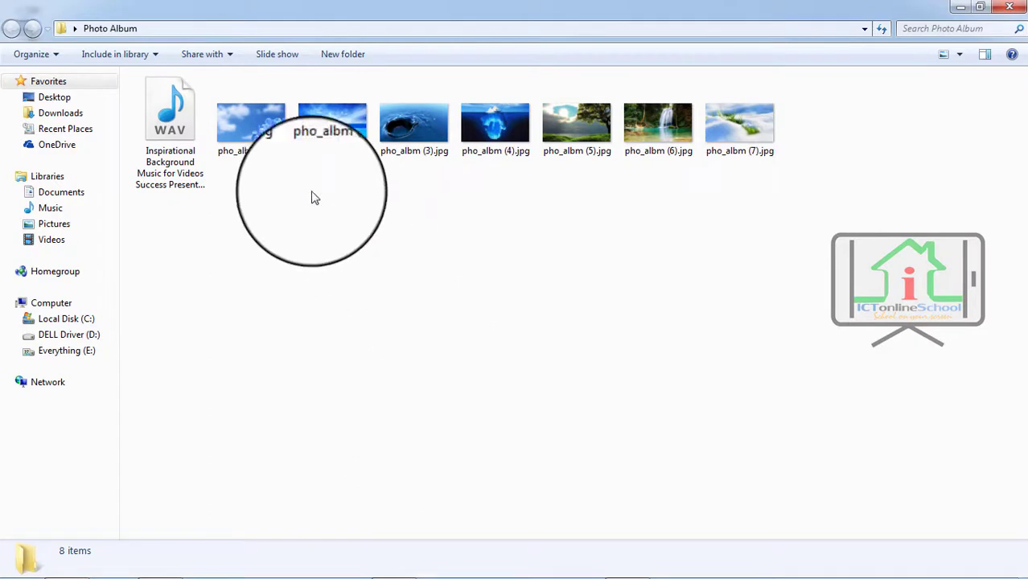
pyautogui.click(251, 133)
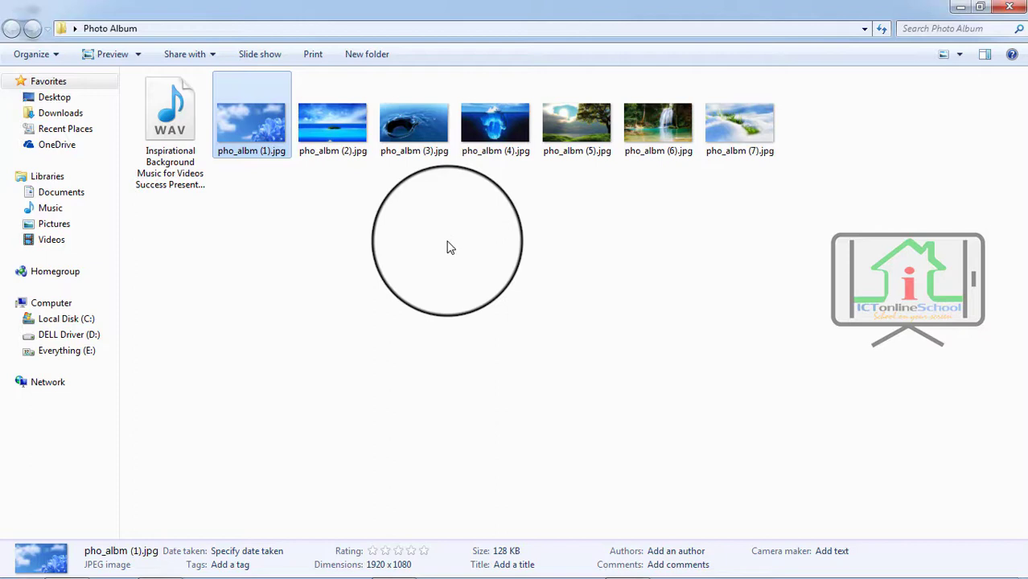
pyautogui.click(172, 136)
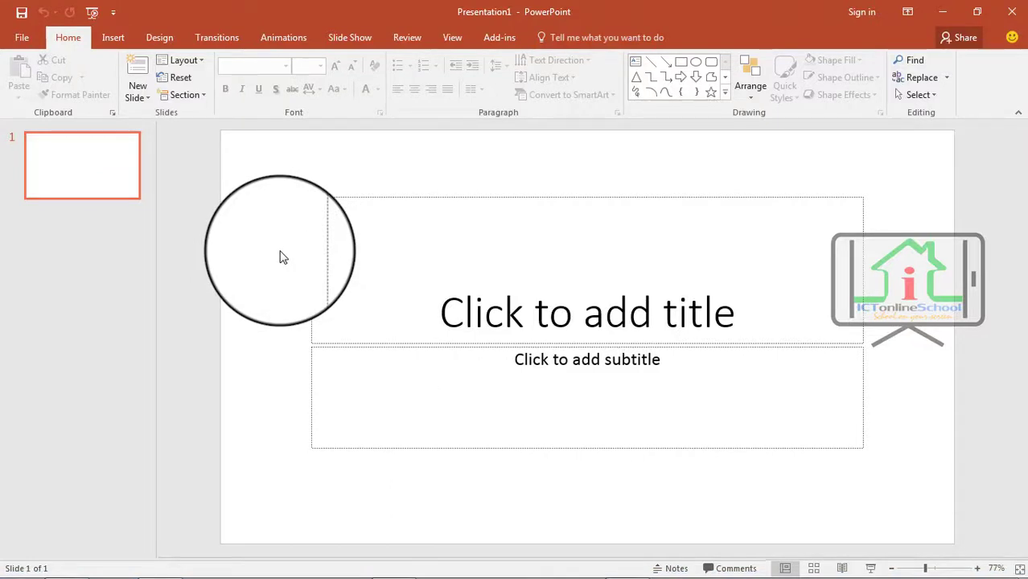
# Step: Create a new photo album from all seven pho_albm pictures in the desktop Photo Album folder
pyautogui.click(132, 40)
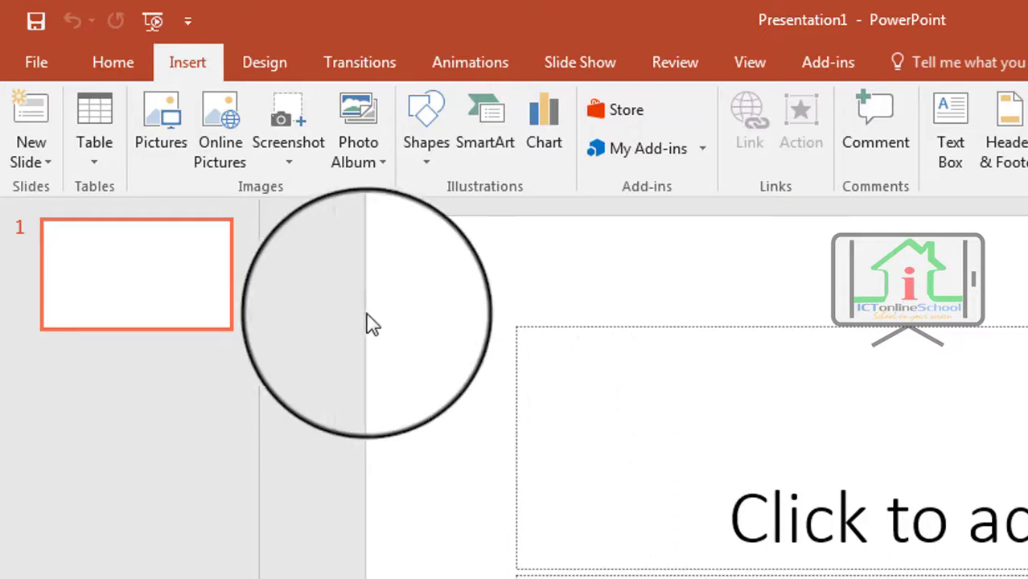
pyautogui.click(377, 156)
pyautogui.click(389, 193)
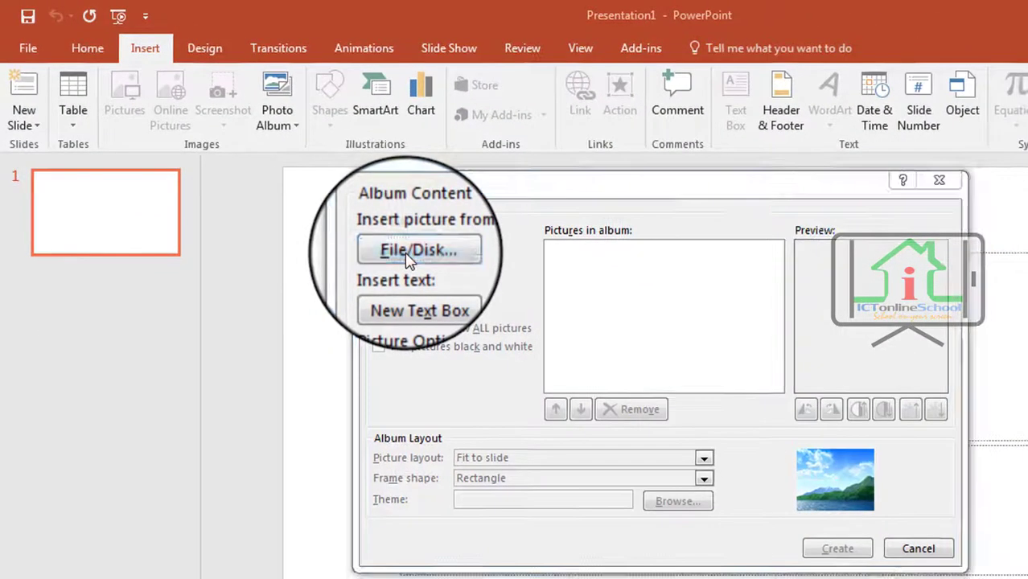
pyautogui.click(413, 257)
pyautogui.click(444, 376)
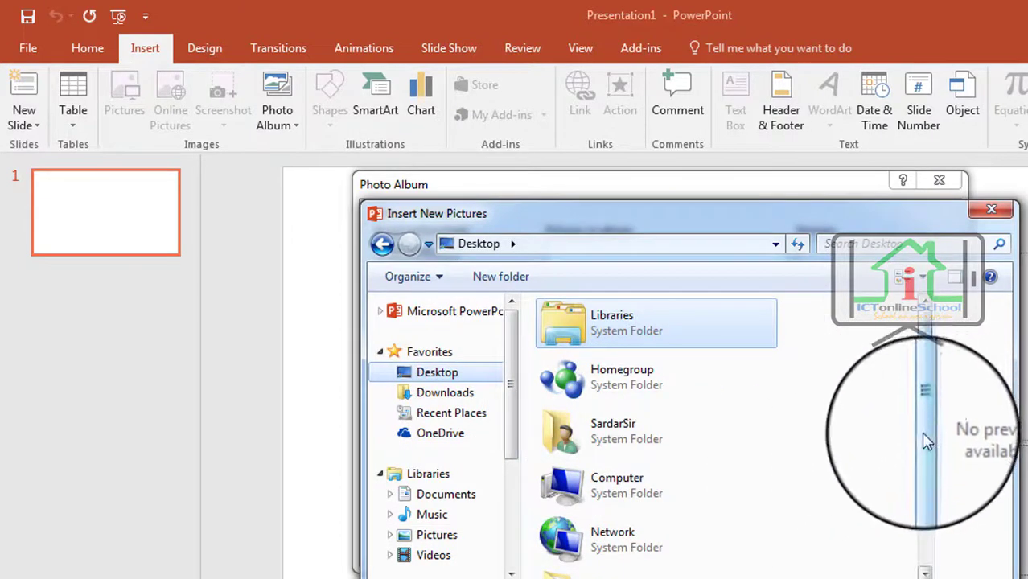
pyautogui.moveTo(927, 438); pyautogui.dragTo(928, 541)
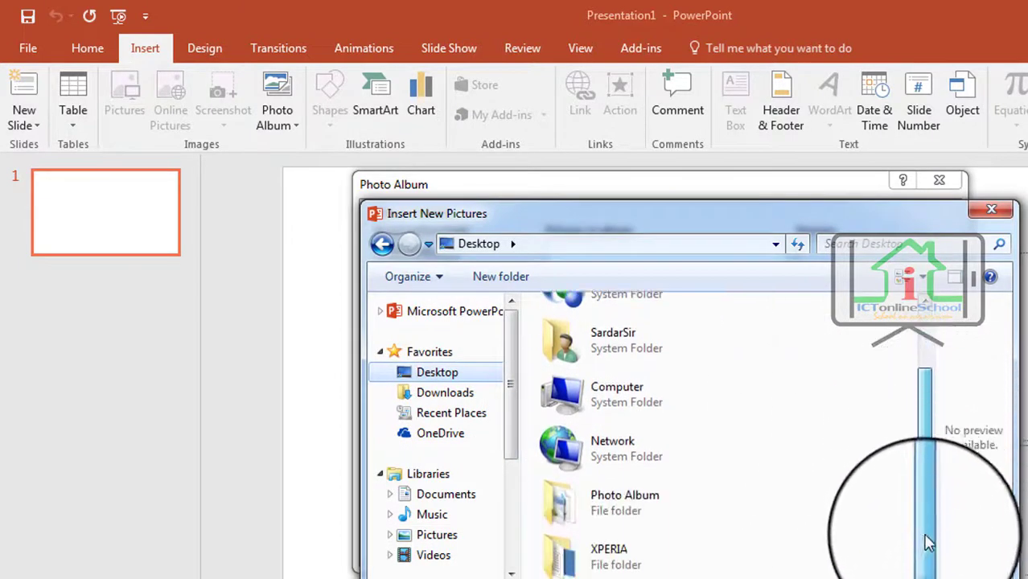
pyautogui.doubleClick(646, 523)
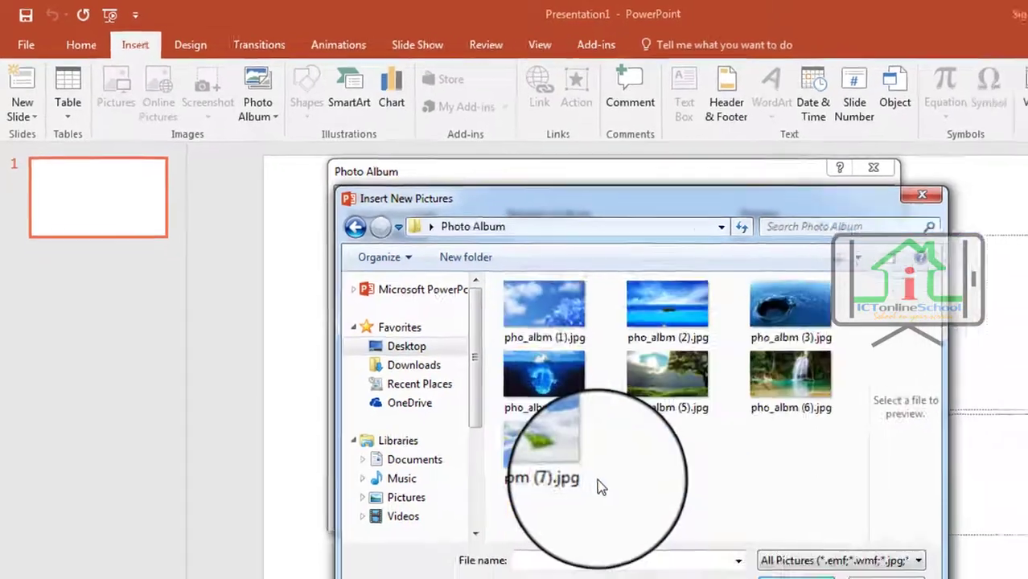
pyautogui.moveTo(769, 464); pyautogui.dragTo(488, 290)
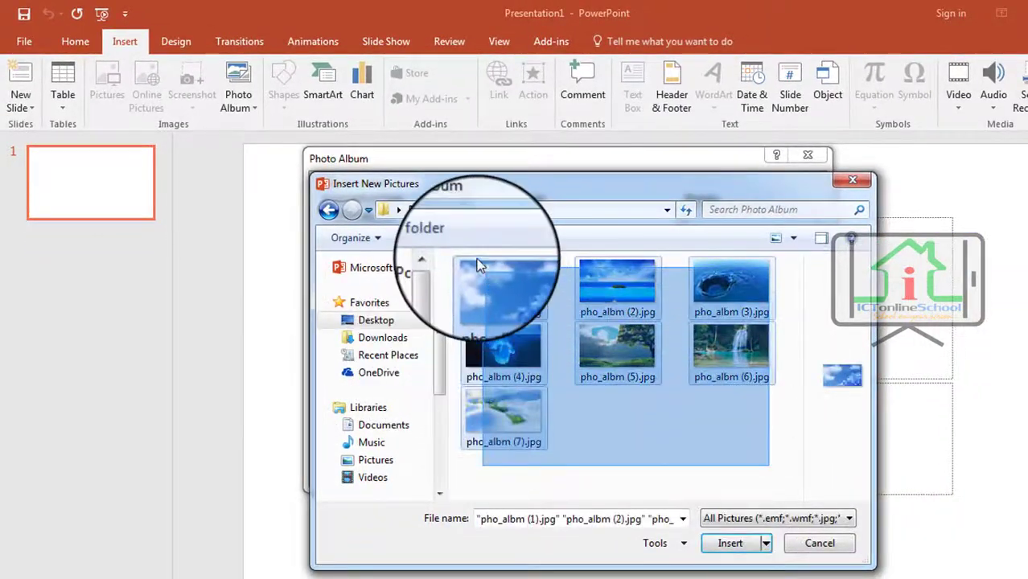
pyautogui.click(730, 546)
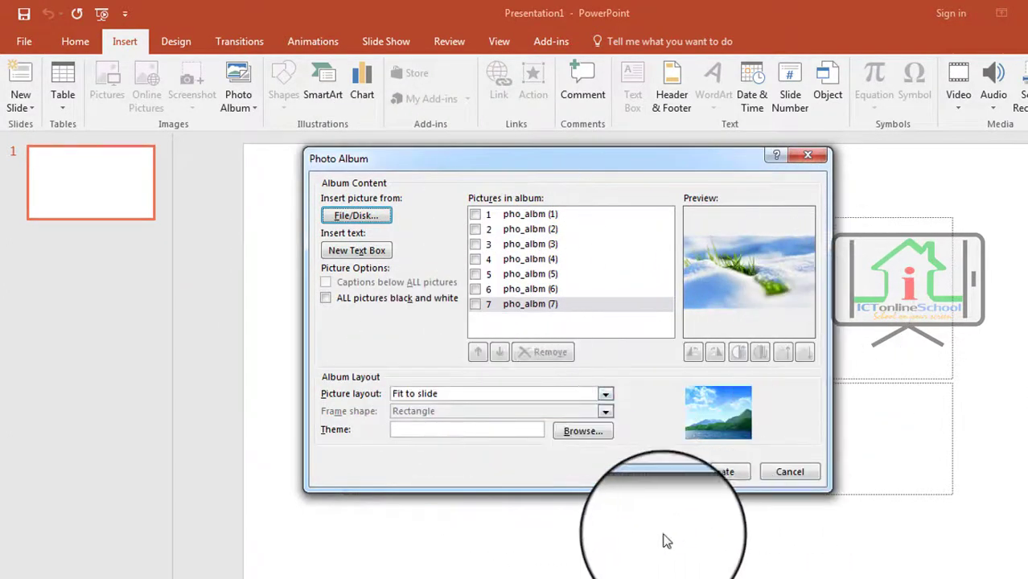
pyautogui.click(731, 471)
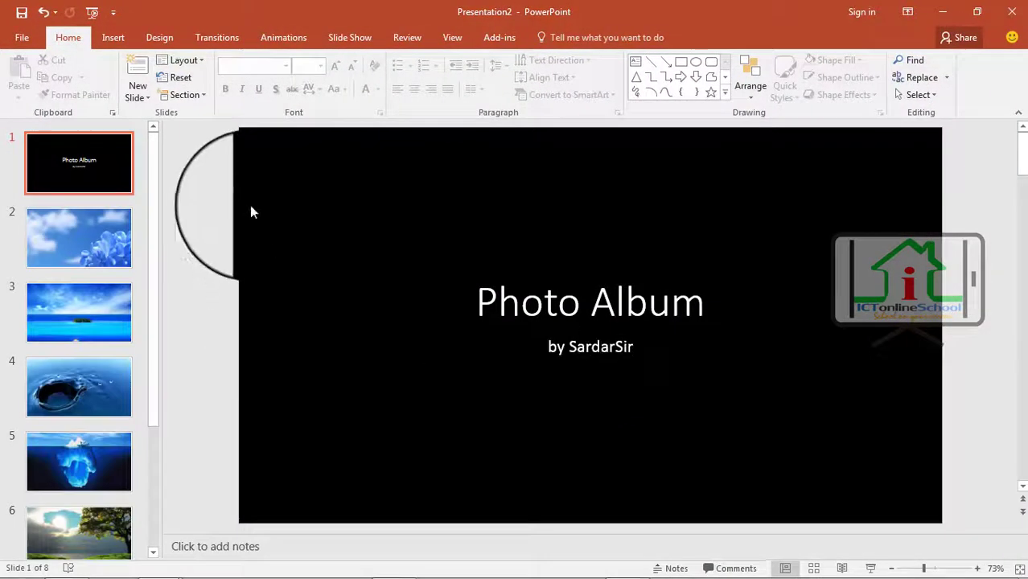
# Step: View the Photo Album title slide, then show slide 2 with the clouds and blue flowers
pyautogui.click(95, 162)
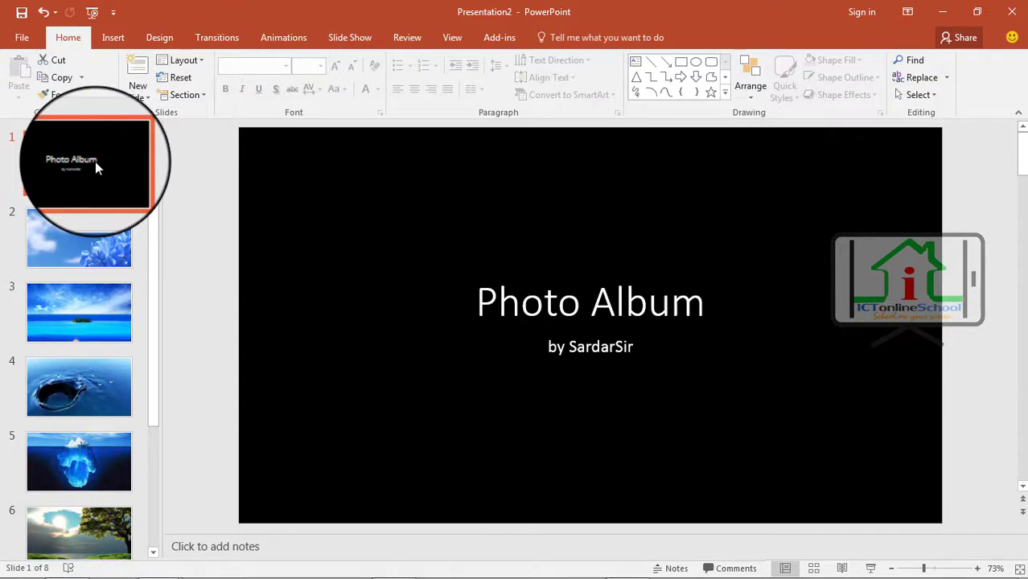
pyautogui.click(84, 243)
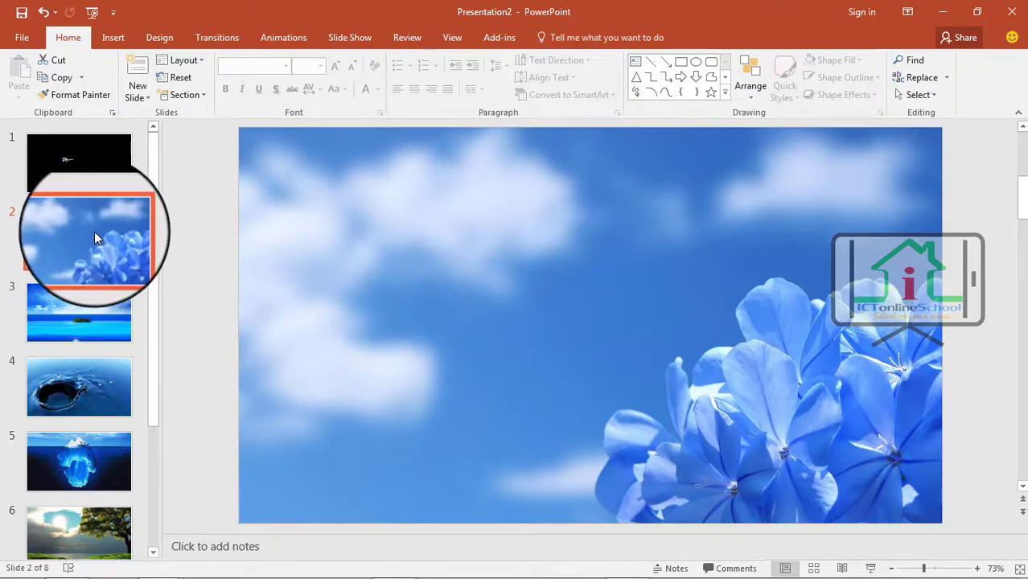
# Step: Apply the Page Curl transition to slide 2
pyautogui.click(225, 37)
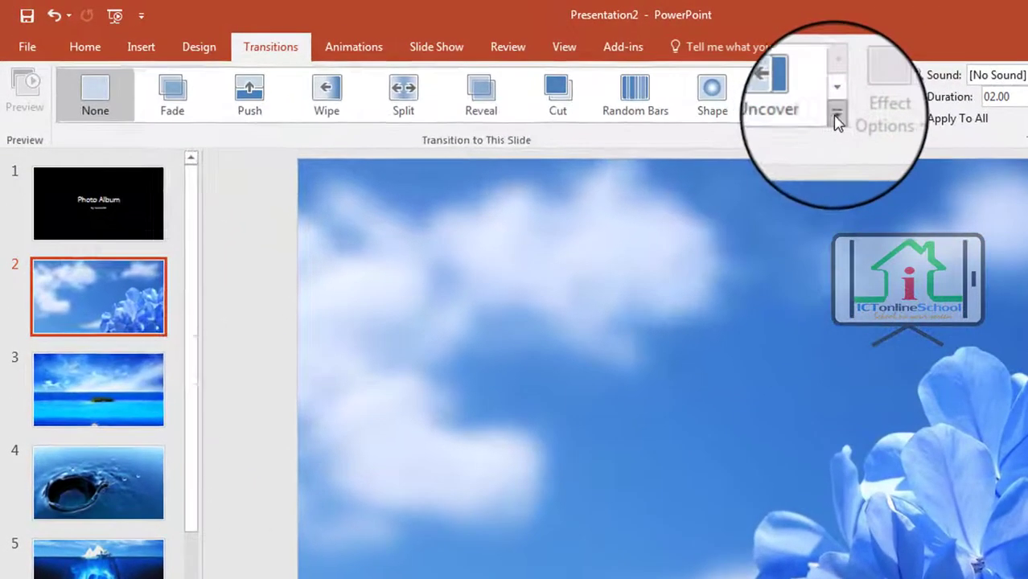
pyautogui.click(757, 96)
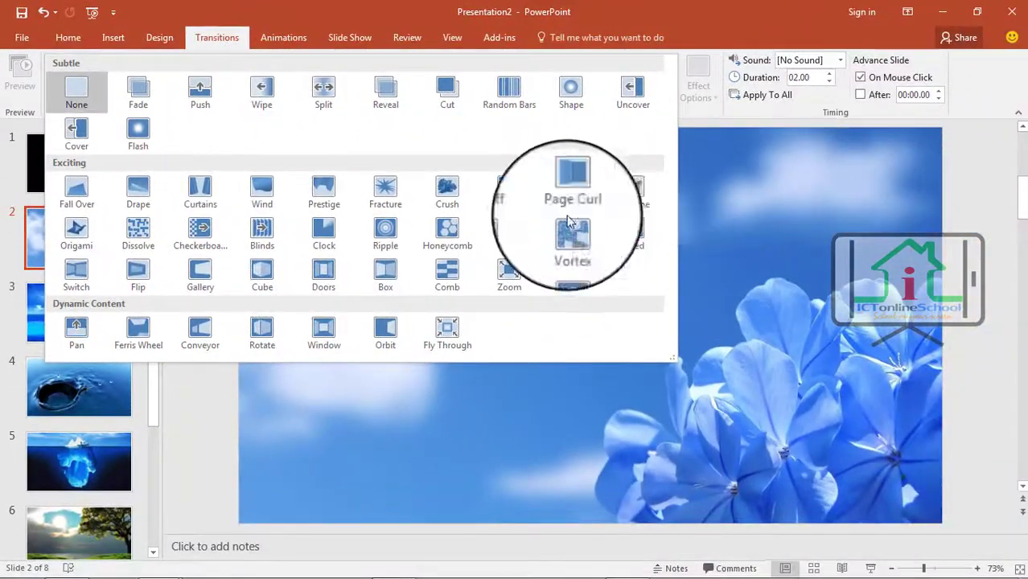
pyautogui.click(573, 197)
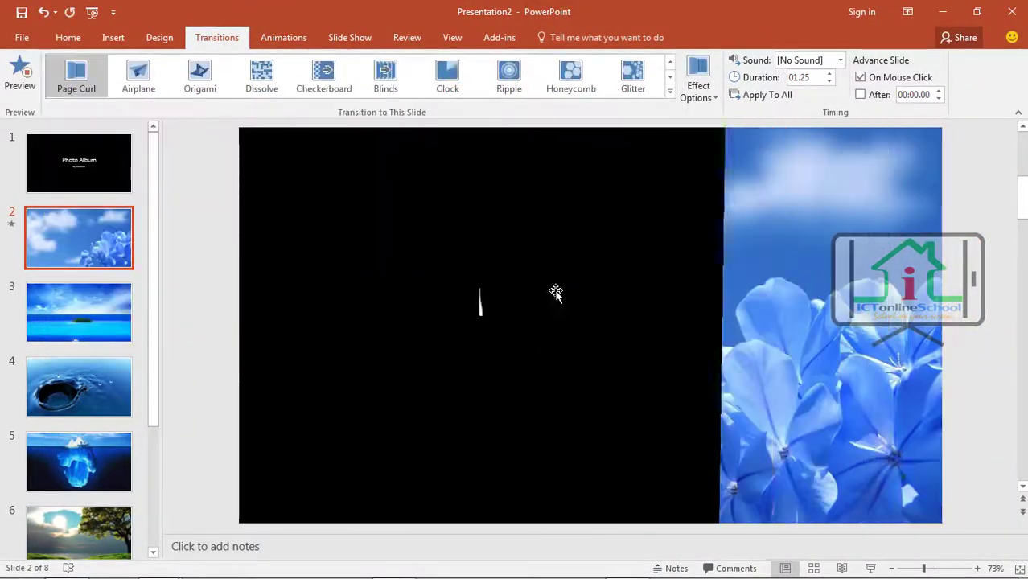
# Step: Give slide 3 the Doors transition at 01.40 duration, after trying Flip and Cube
pyautogui.click(100, 319)
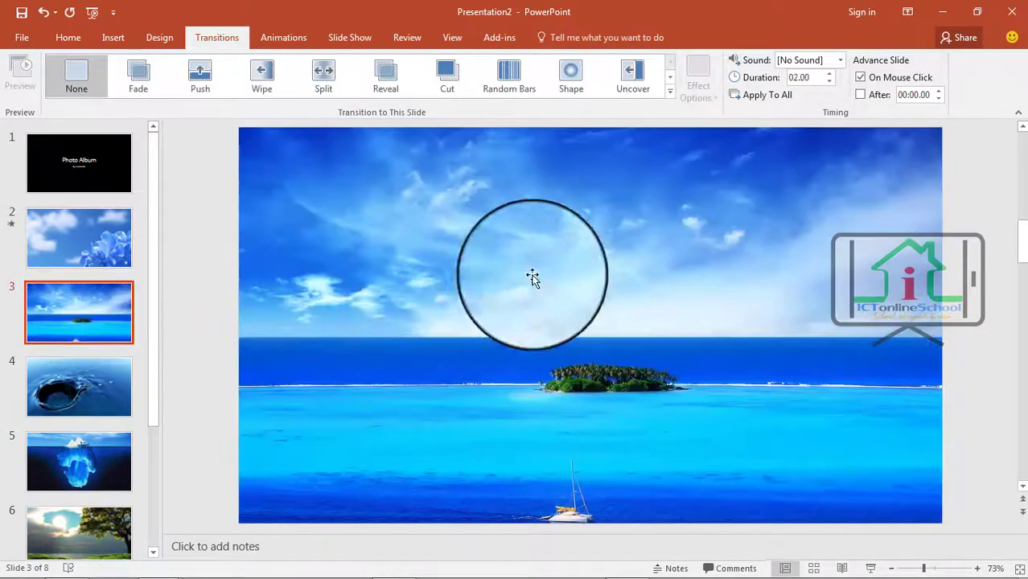
pyautogui.click(671, 92)
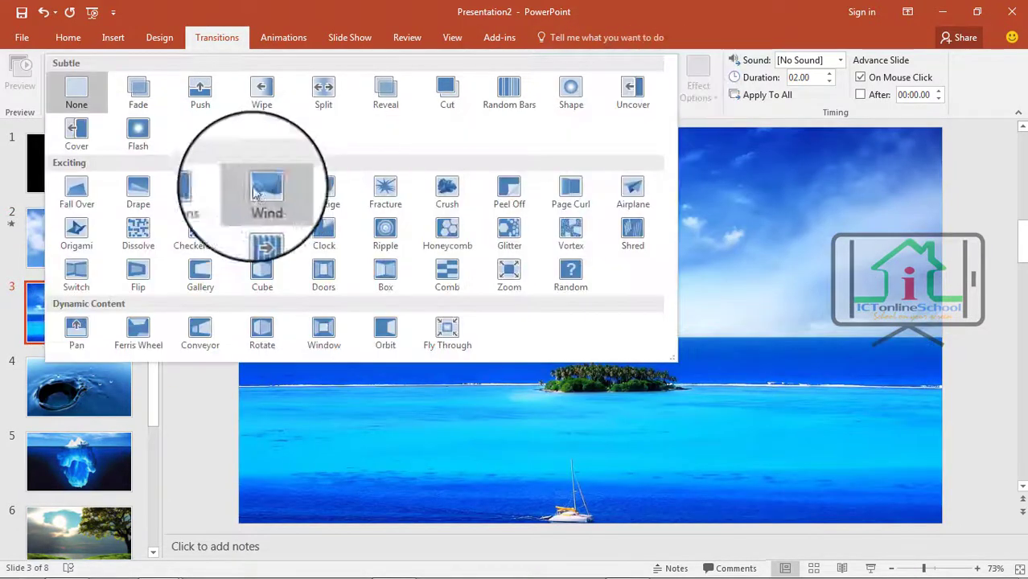
pyautogui.click(135, 276)
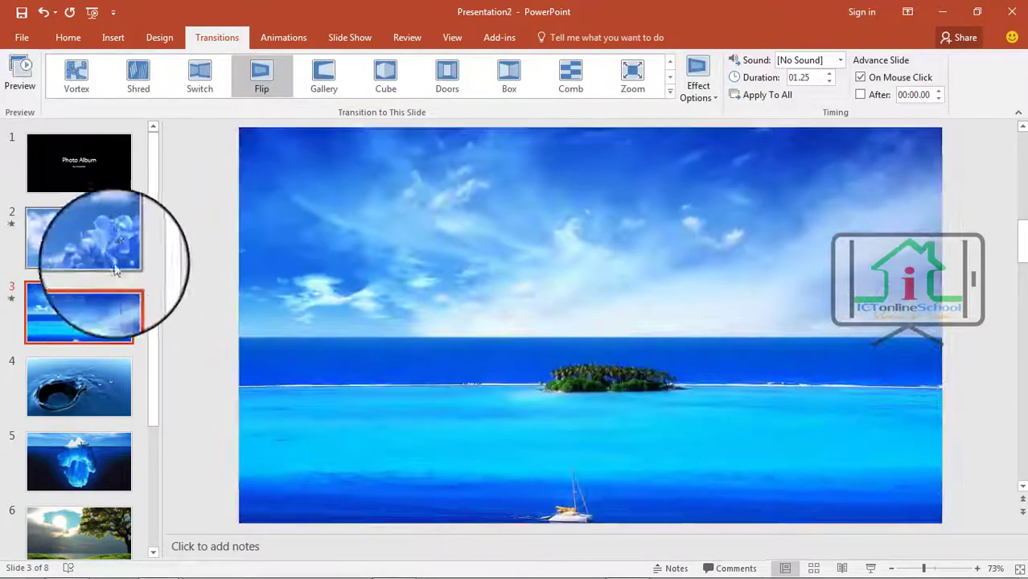
pyautogui.click(444, 76)
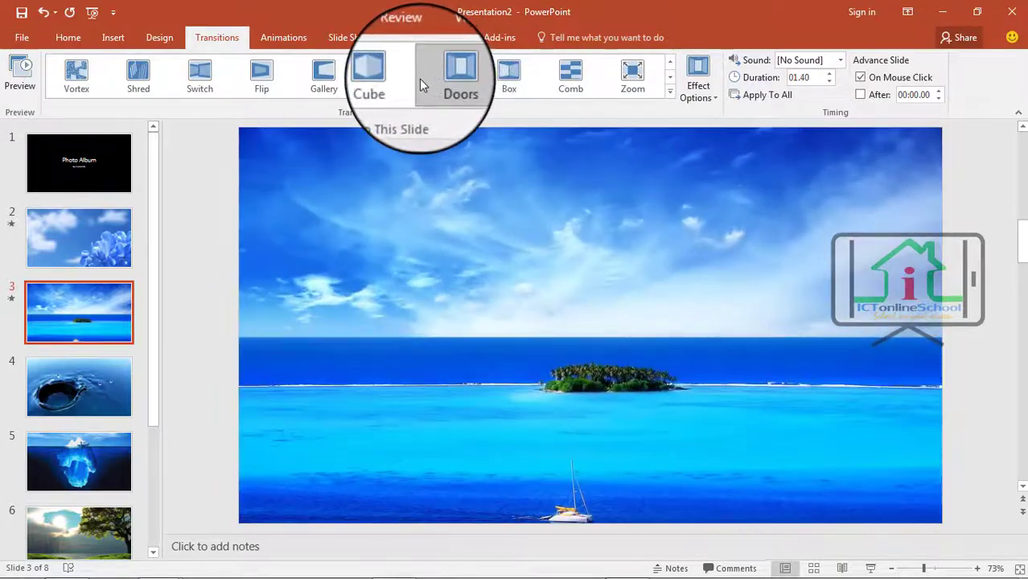
pyautogui.click(393, 78)
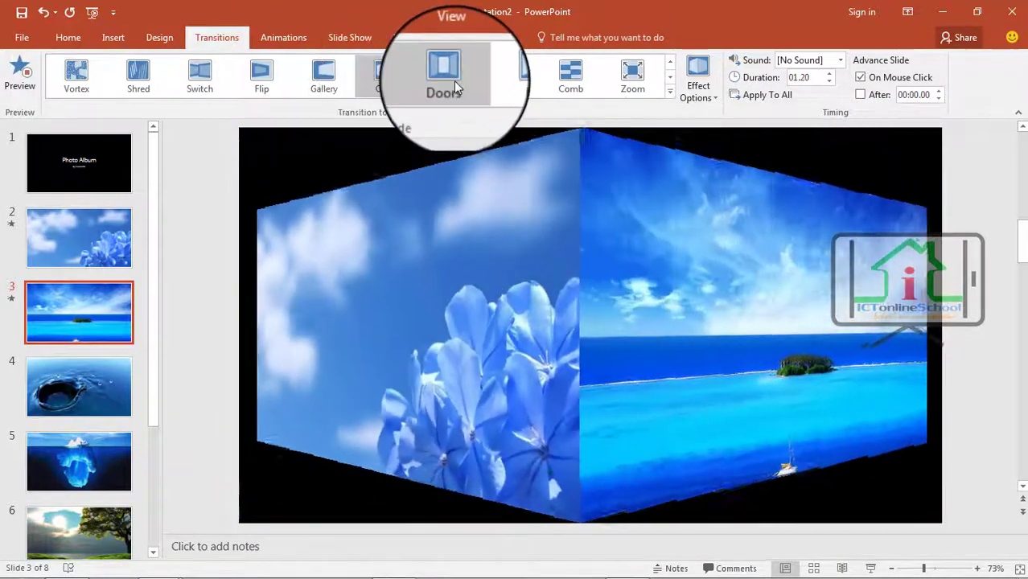
pyautogui.click(454, 80)
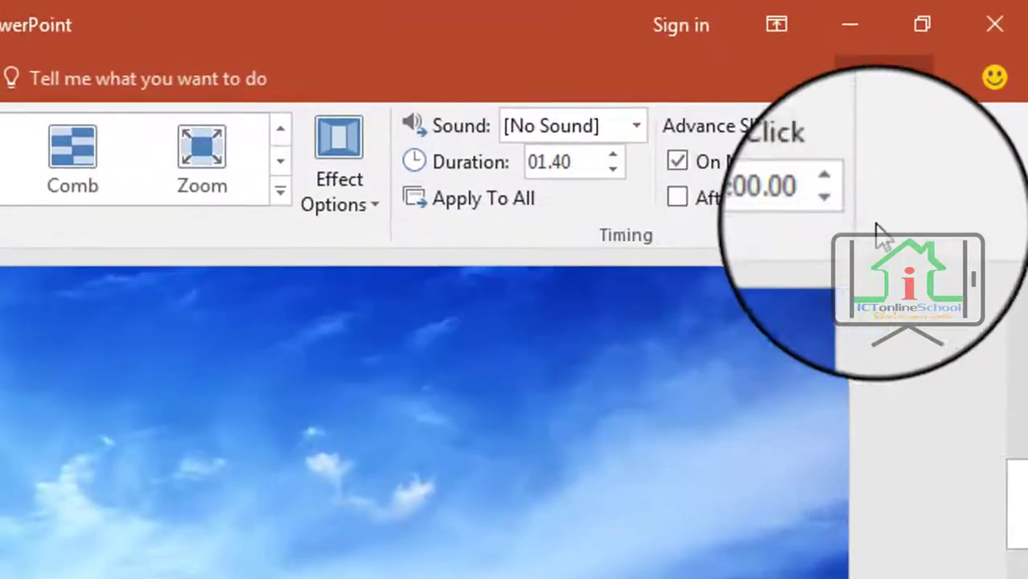
# Step: Set auto-advance after 00:03.00 and apply the Doors transition and timing to all slides
pyautogui.click(686, 195)
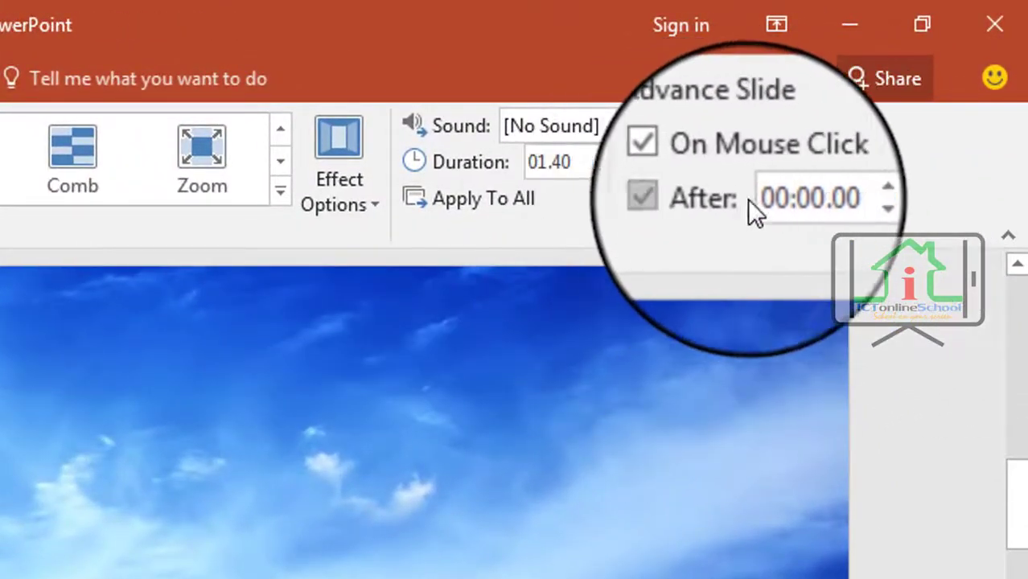
pyautogui.click(794, 201)
pyautogui.click(795, 199)
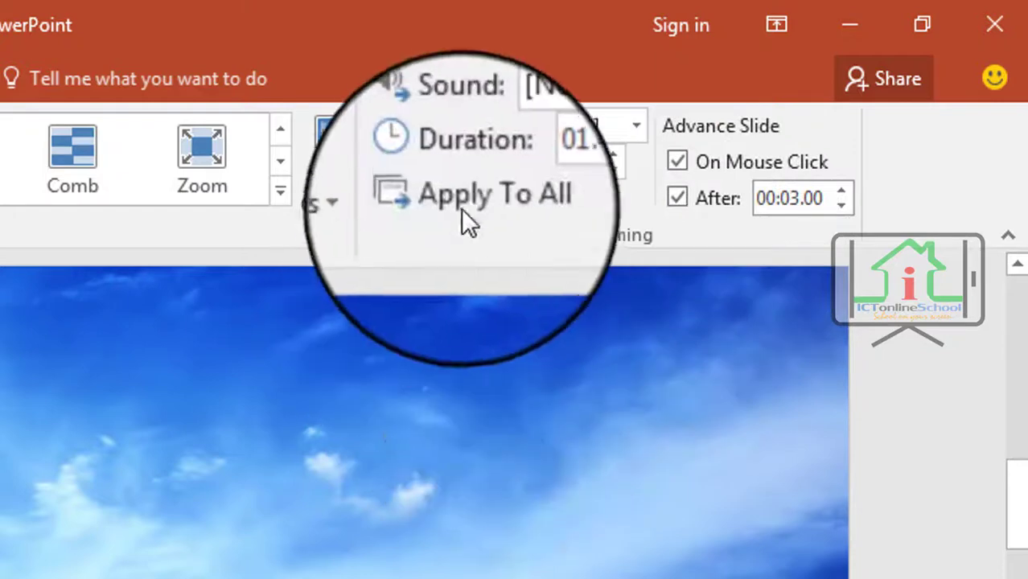
pyautogui.click(456, 205)
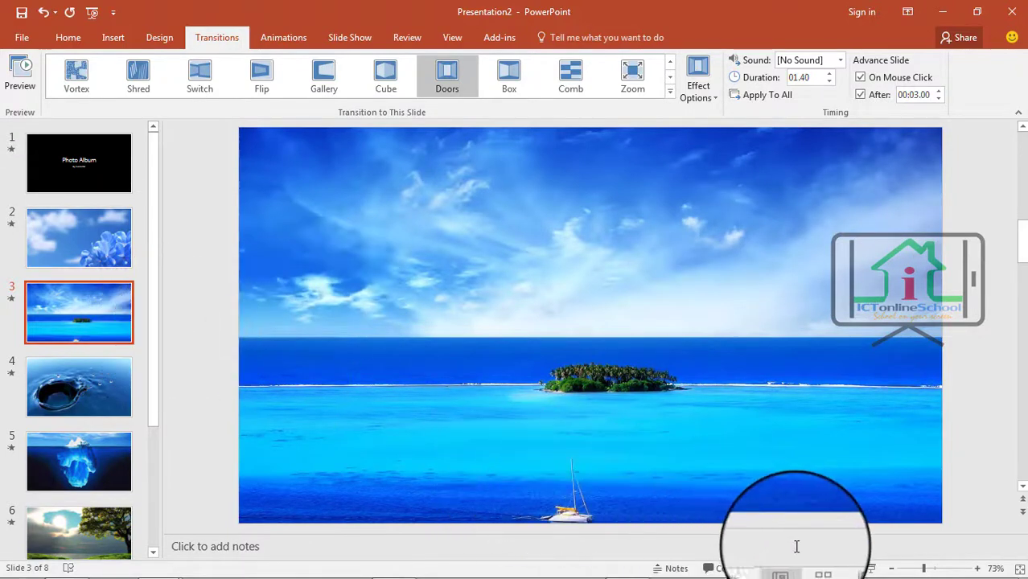
# Step: Preview the slide show from slide 3, advance one slide, then end it
pyautogui.click(872, 567)
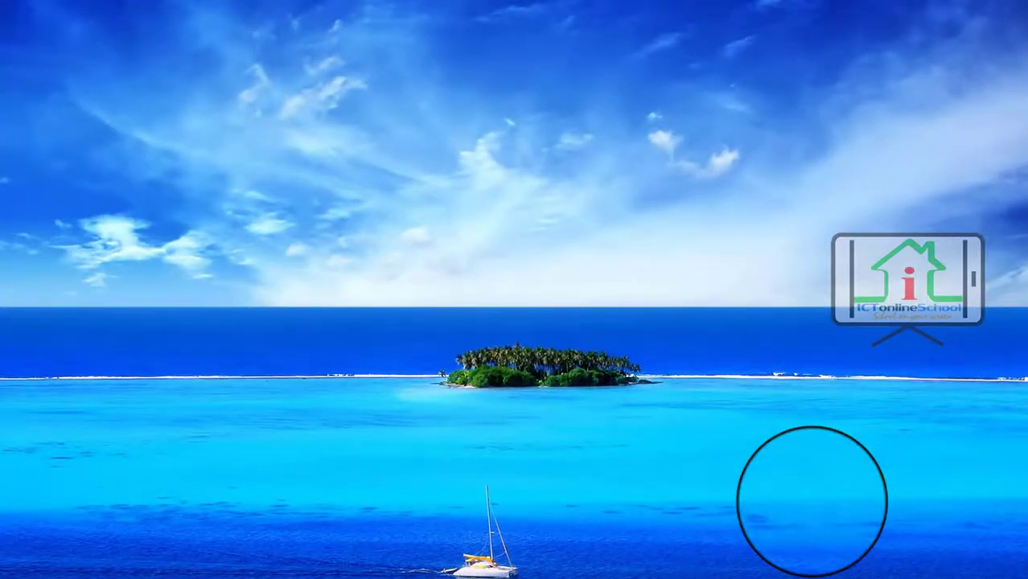
pyautogui.click(812, 500)
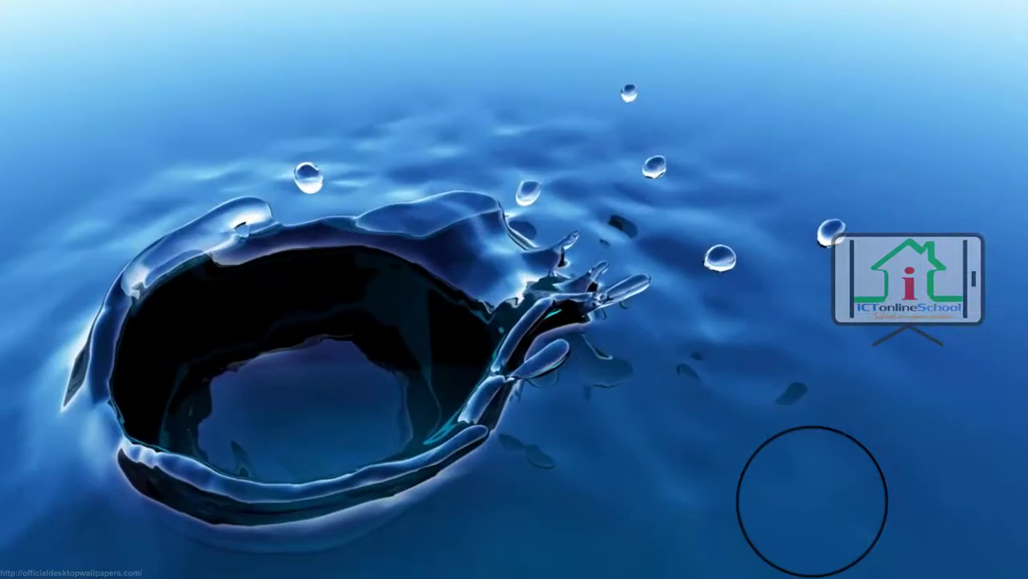
pyautogui.press('Escape')
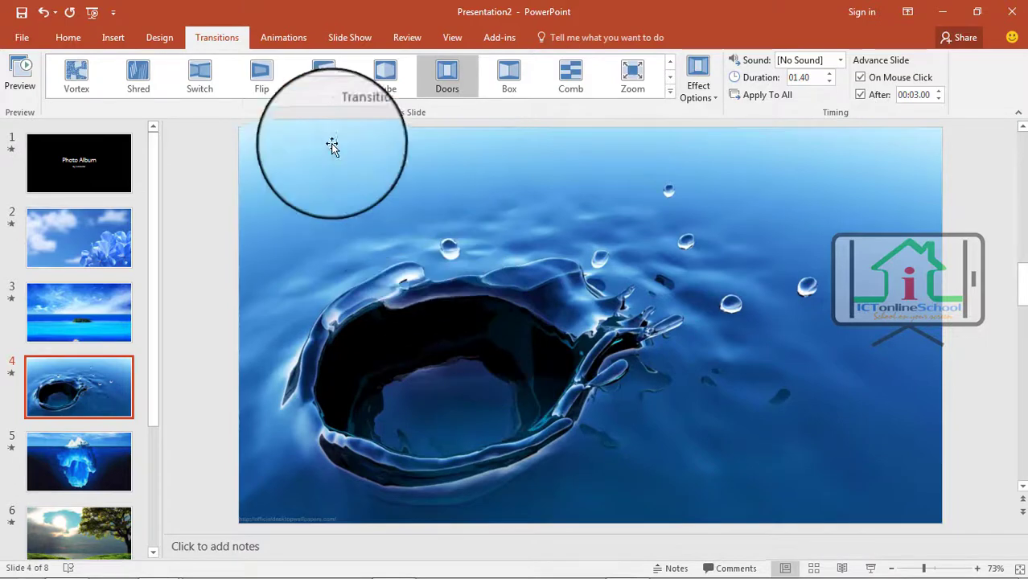
# Step: Insert the inspirational background music file from the computer onto slide 4
pyautogui.click(112, 39)
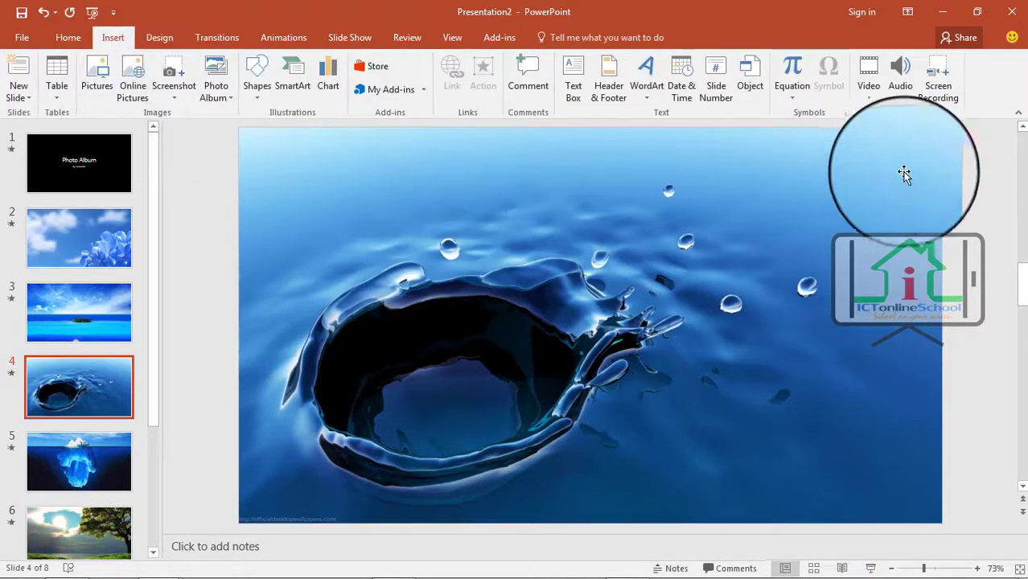
pyautogui.click(895, 86)
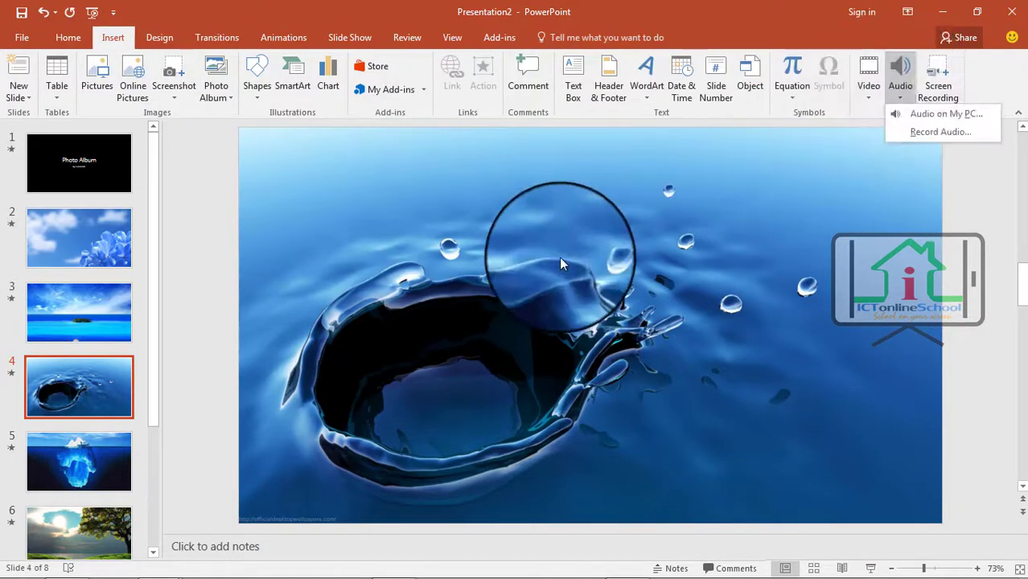
pyautogui.click(954, 121)
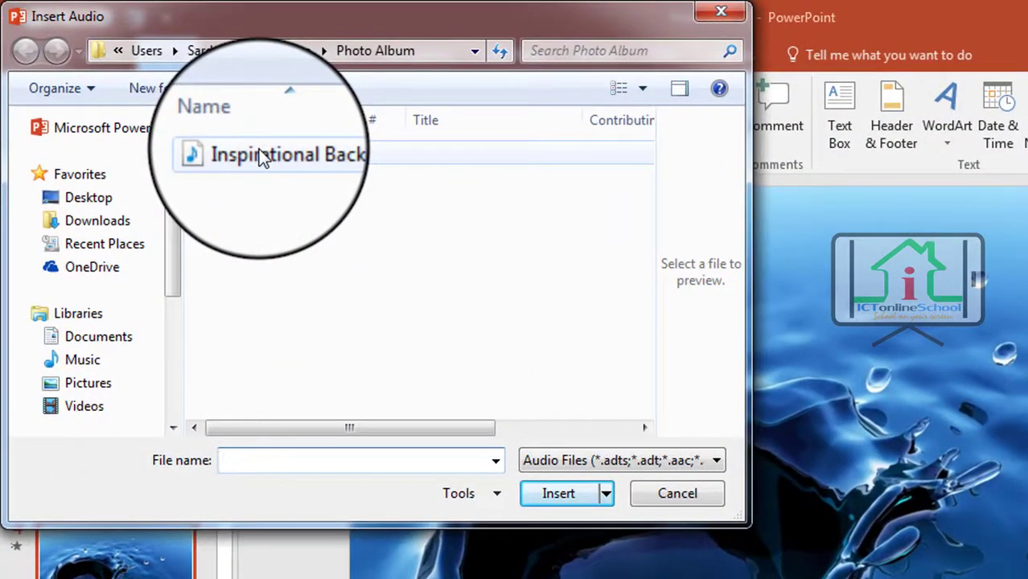
pyautogui.click(258, 151)
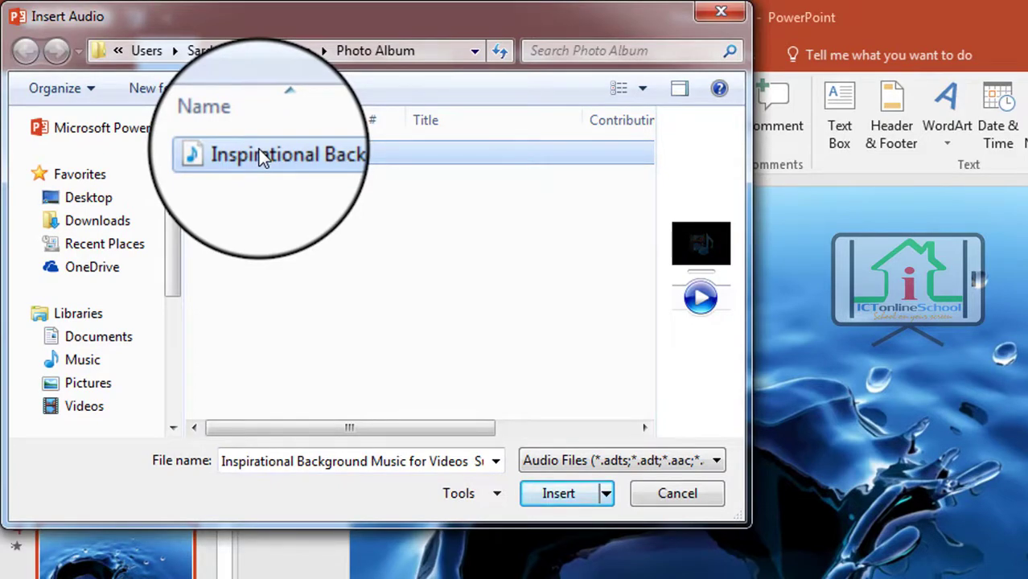
pyautogui.click(537, 486)
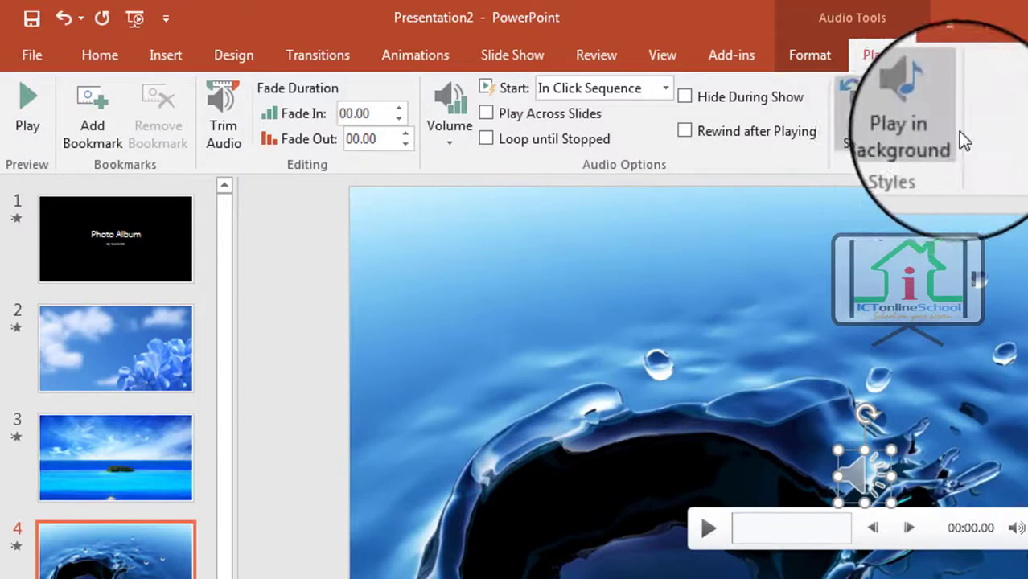
# Step: Make the music play in the background at Low volume and start the slide show
pyautogui.click(931, 131)
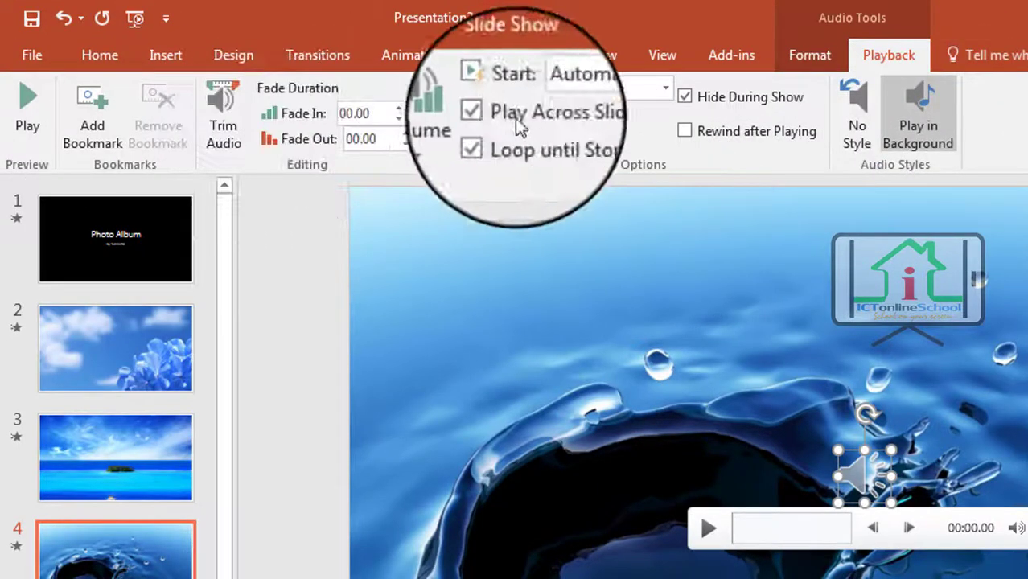
pyautogui.click(449, 129)
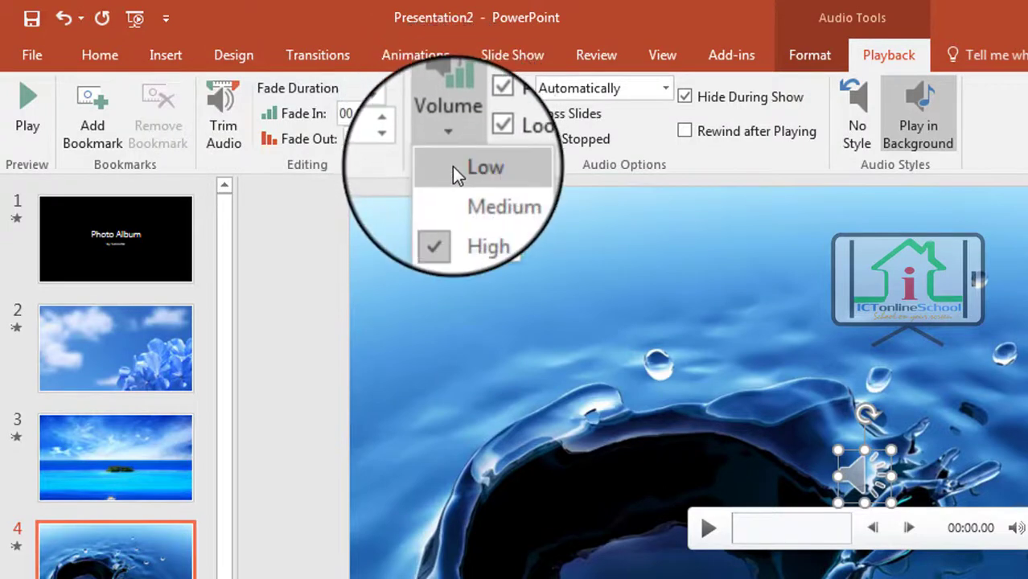
pyautogui.click(452, 166)
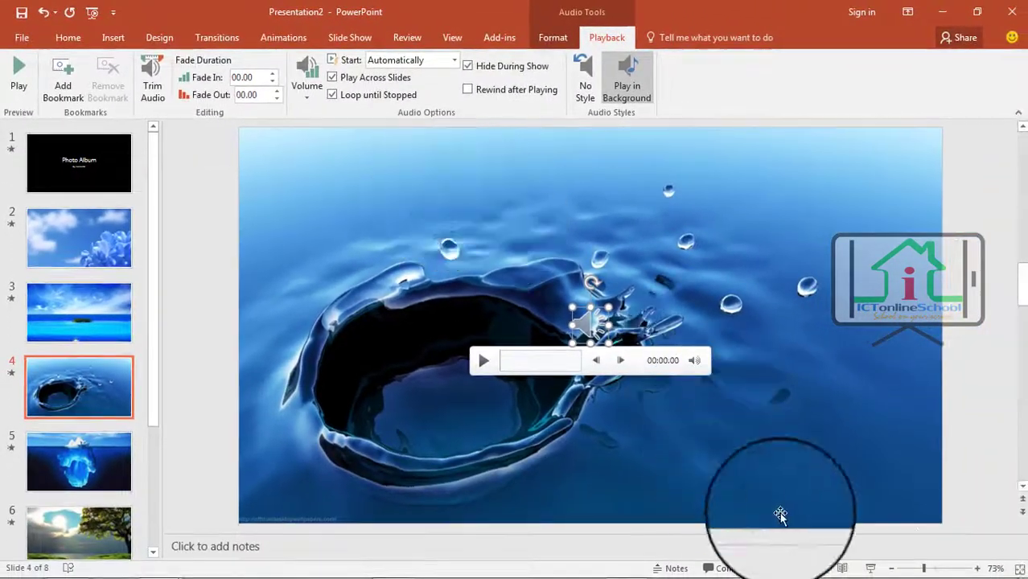
pyautogui.click(871, 569)
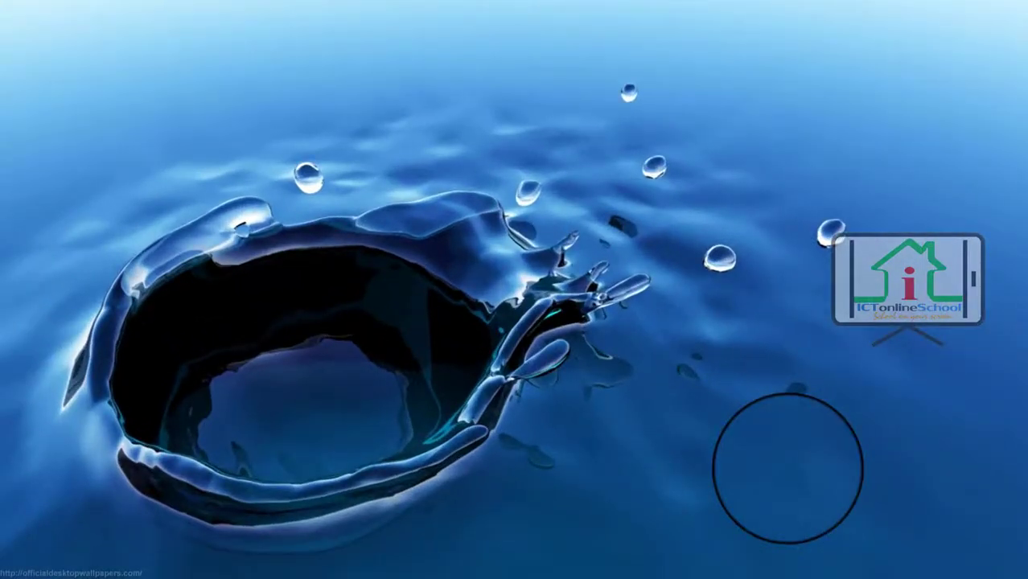
# Step: Advance the show from the water splash to the iceberg slide, then end it
pyautogui.click(788, 468)
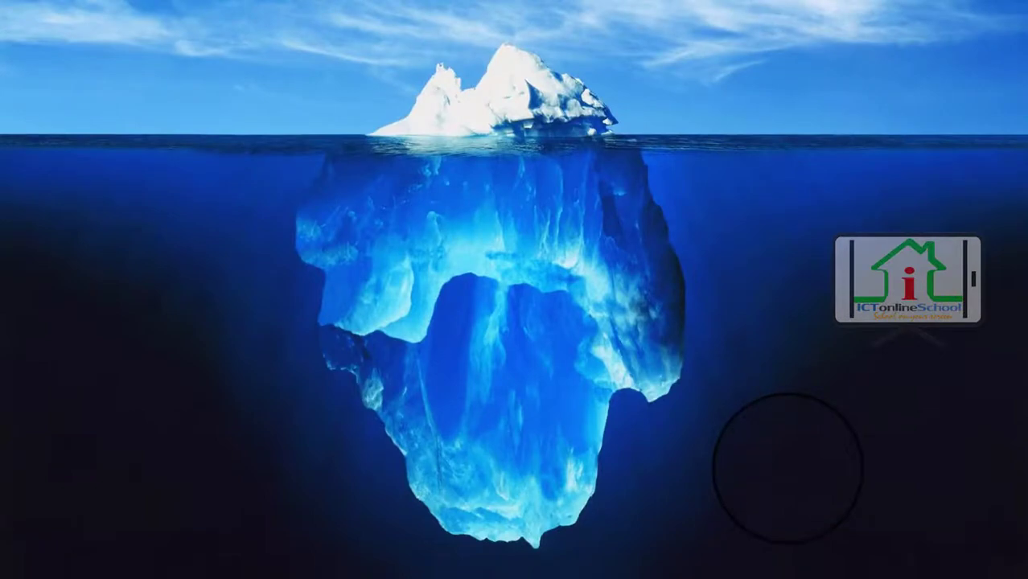
pyautogui.press('Escape')
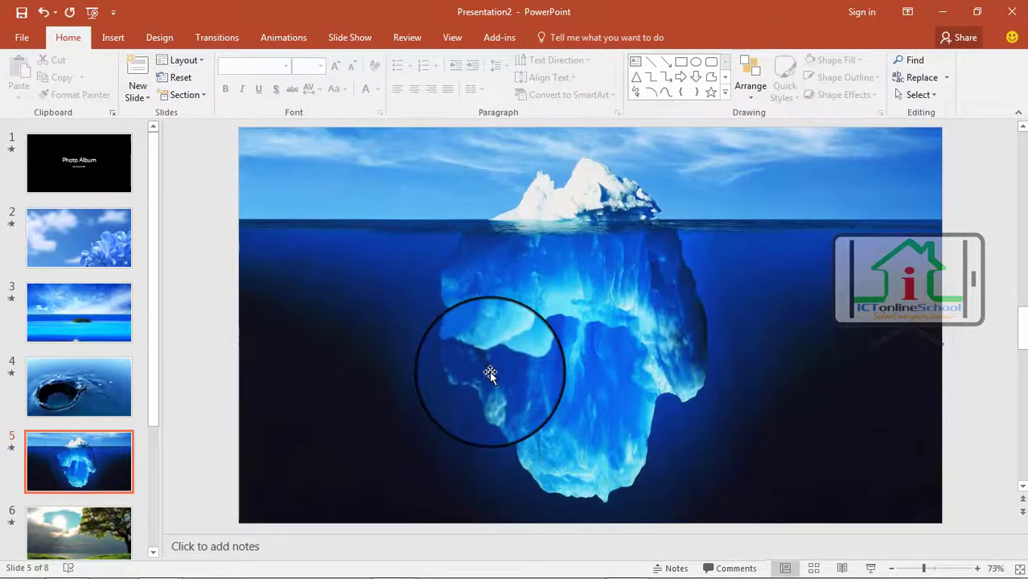
# Step: Export the presentation as the PowerPoint Show Photo Album.ppsx on the Desktop
pyautogui.click(20, 37)
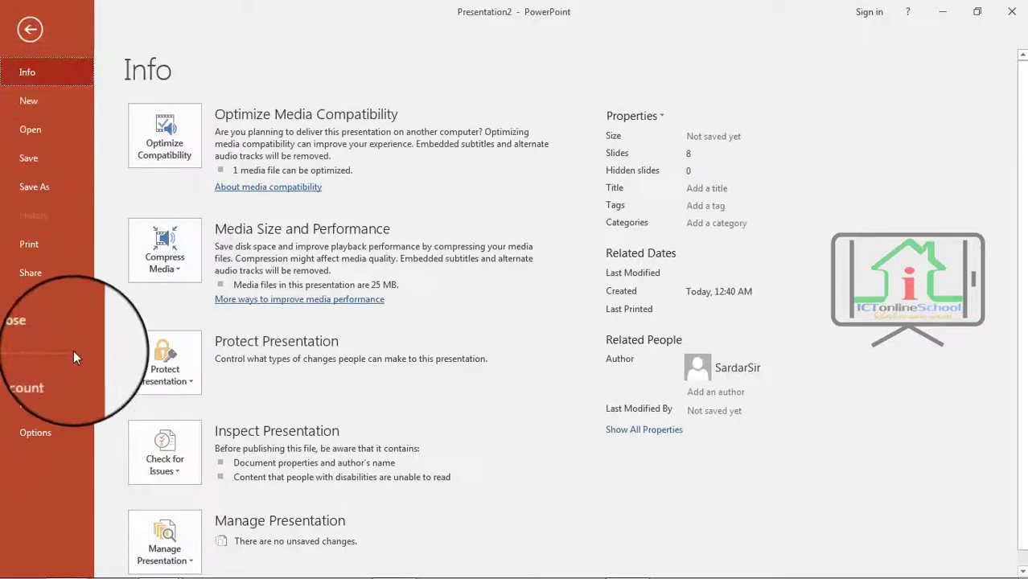
pyautogui.click(52, 309)
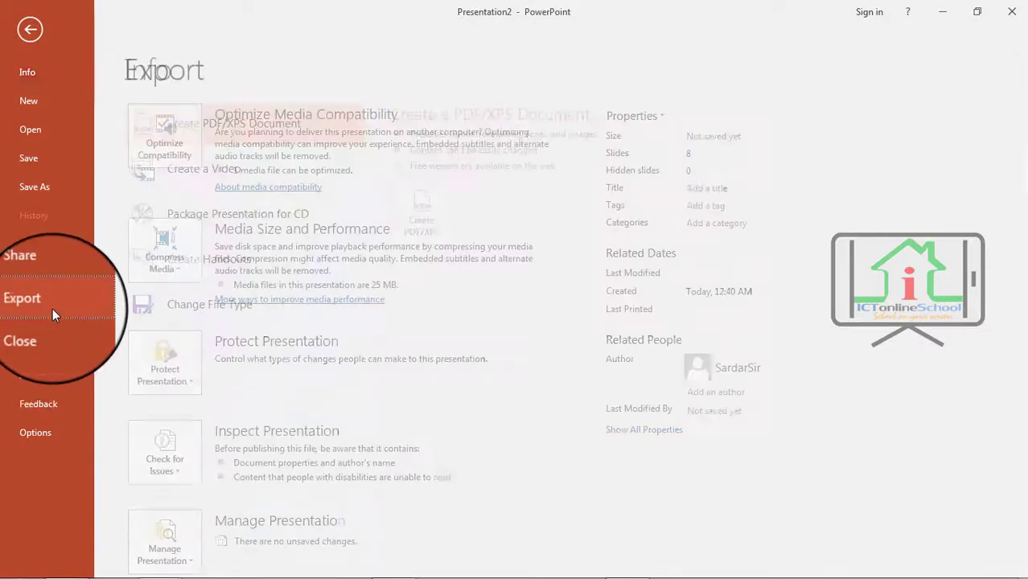
pyautogui.click(206, 322)
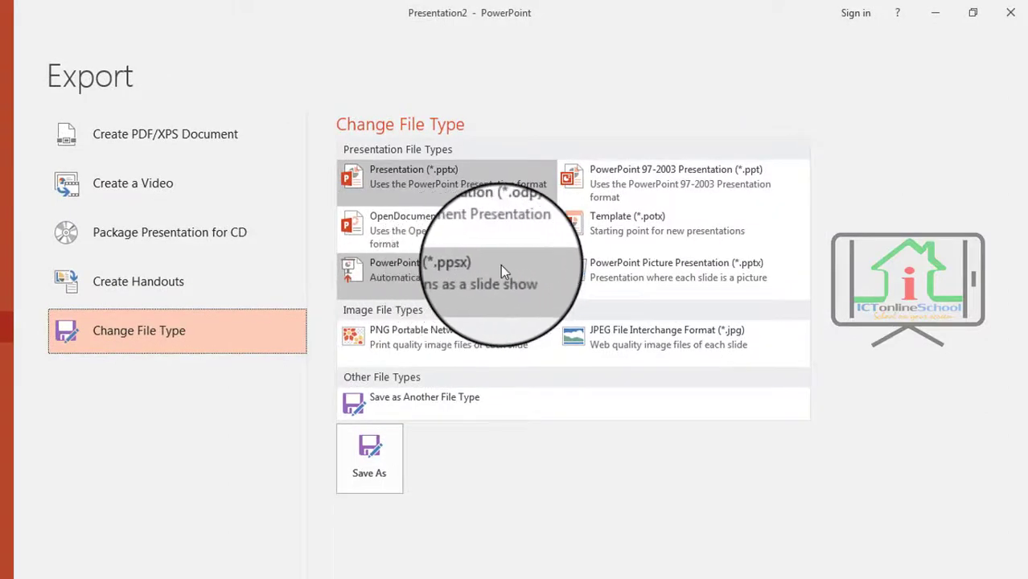
pyautogui.click(436, 267)
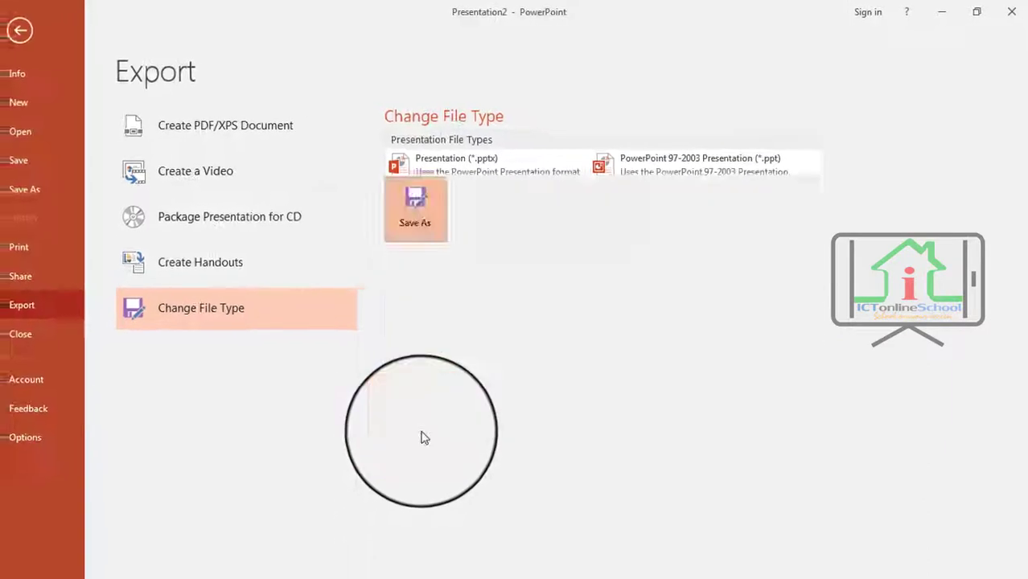
pyautogui.click(380, 477)
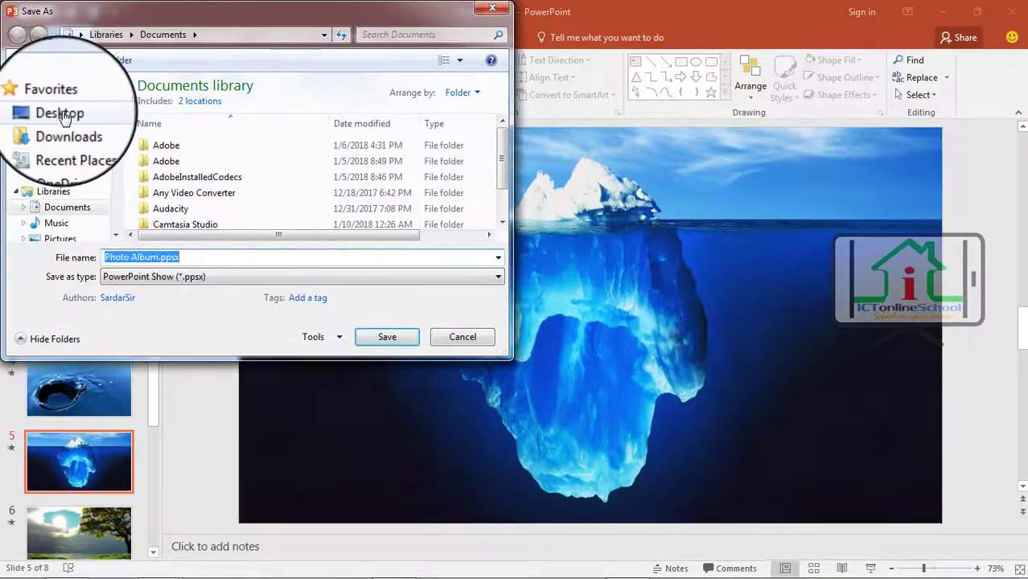
pyautogui.click(40, 110)
pyautogui.click(387, 337)
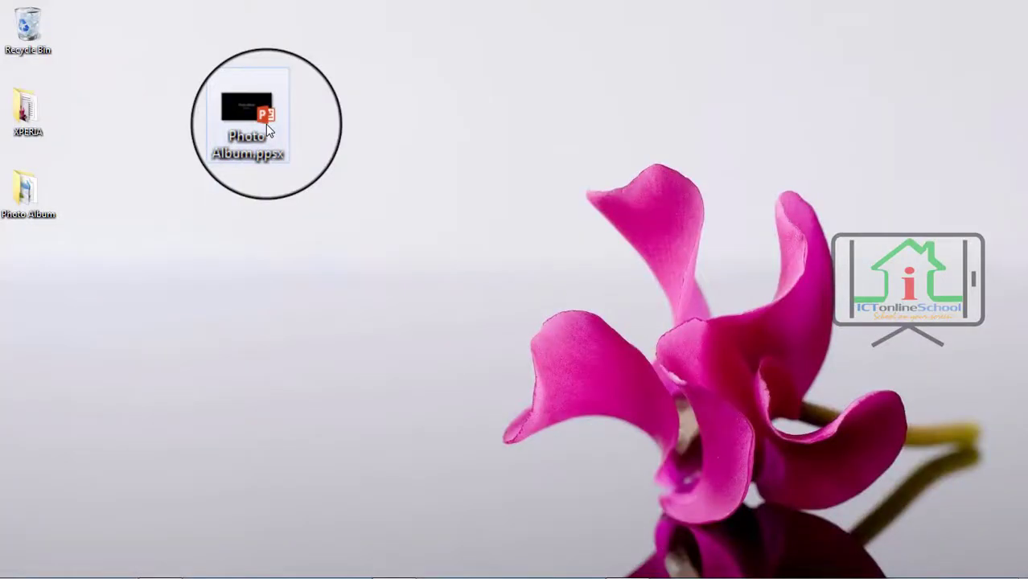
# Step: Run Photo Album.ppsx from the desktop and advance through the slides to the island photo
pyautogui.doubleClick(266, 125)
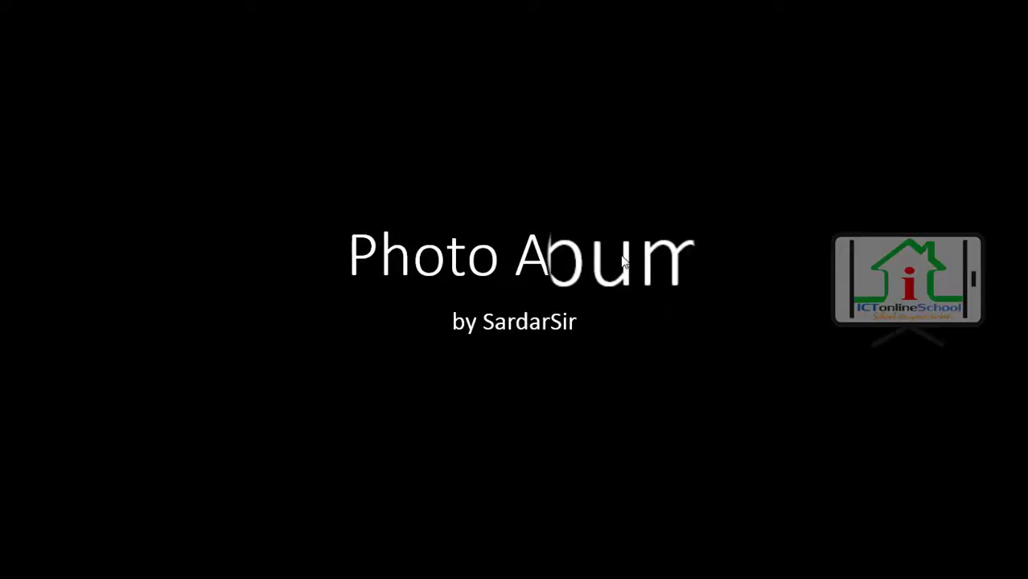
pyautogui.click(622, 262)
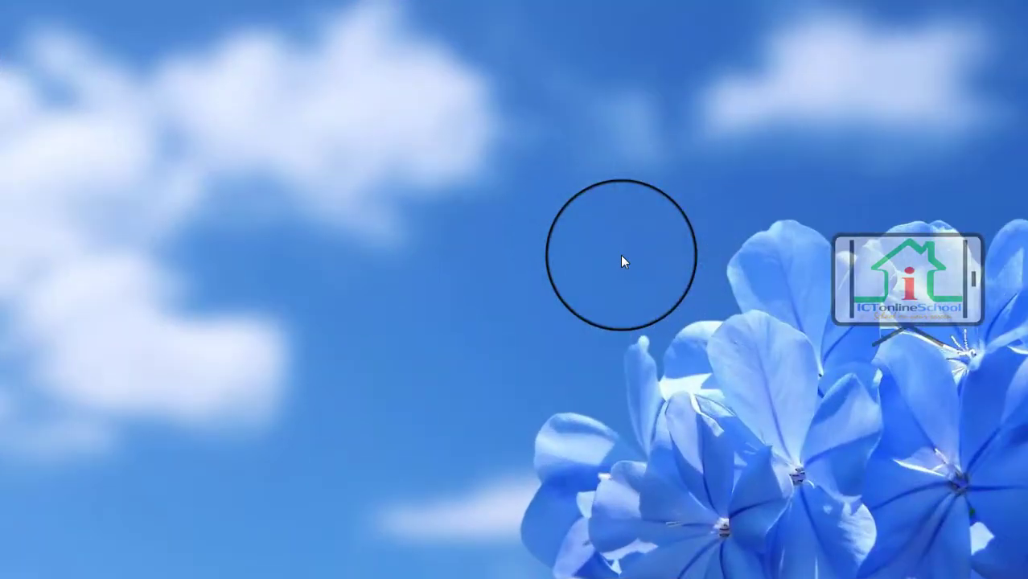
pyautogui.click(622, 261)
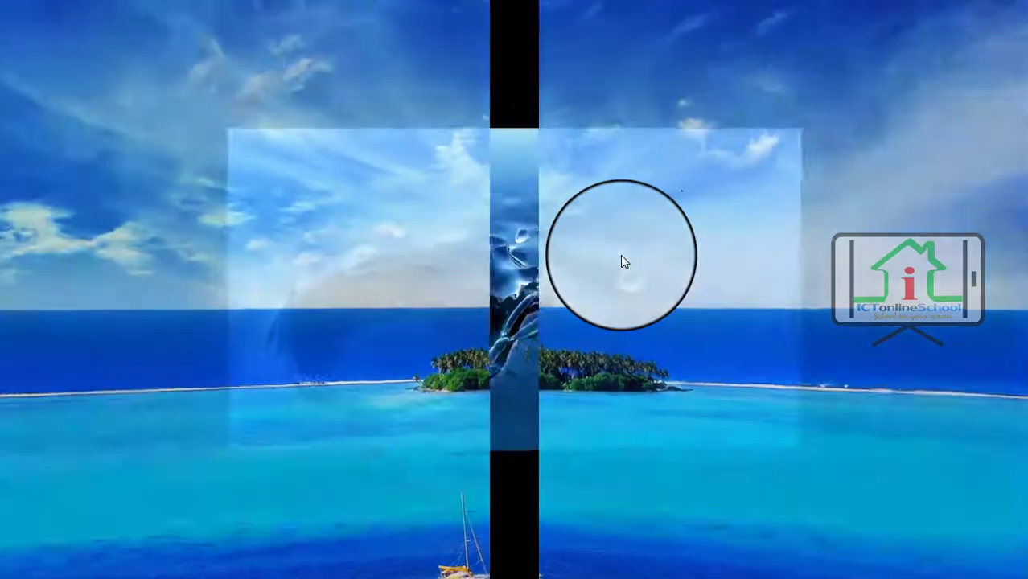
# Step: End the slide show, move the Photo Album.ppsx icon beside the folder, and minimize PowerPoint
pyautogui.press('Escape')
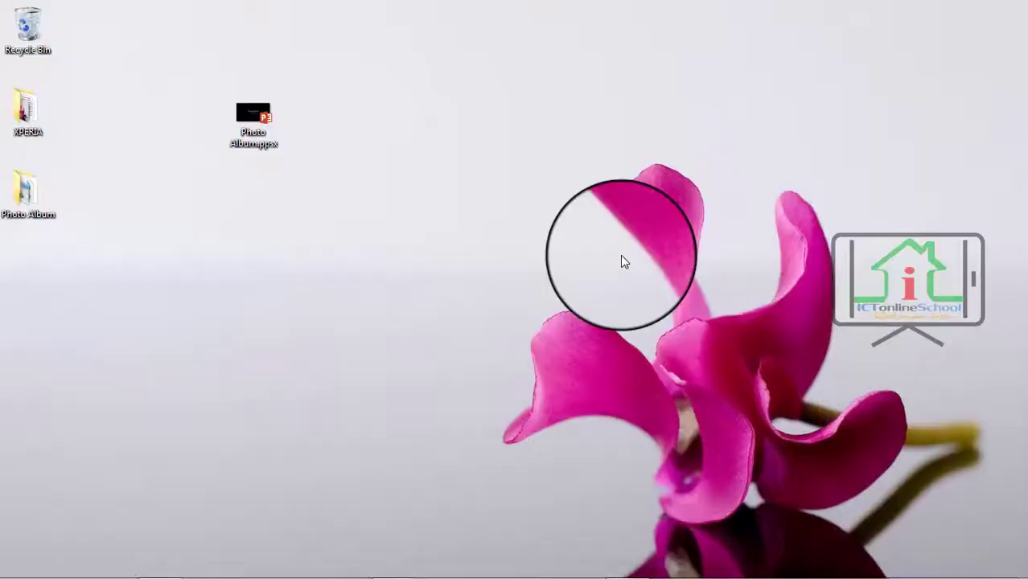
pyautogui.moveTo(259, 118); pyautogui.dragTo(337, 120)
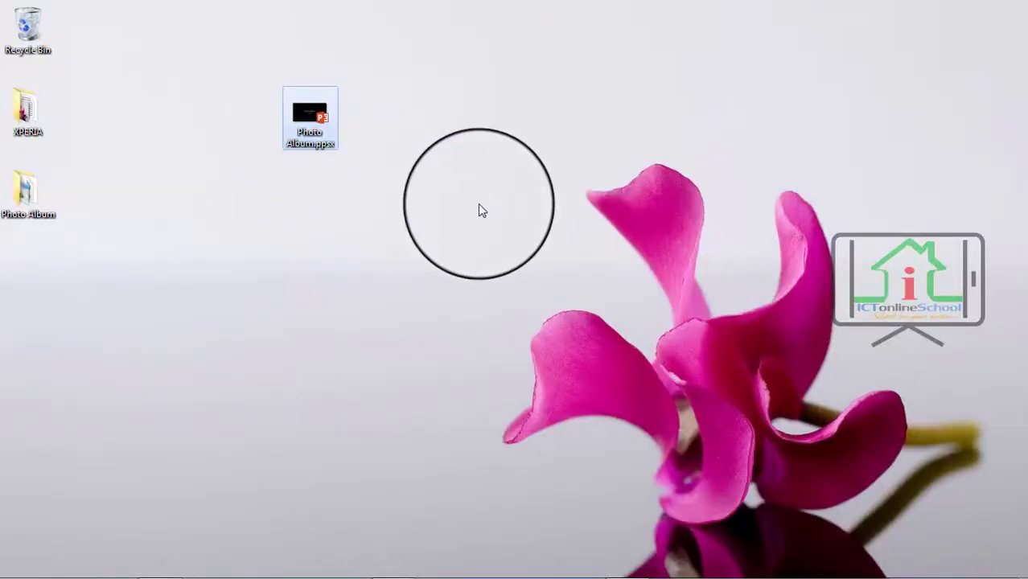
pyautogui.moveTo(299, 115); pyautogui.dragTo(198, 192)
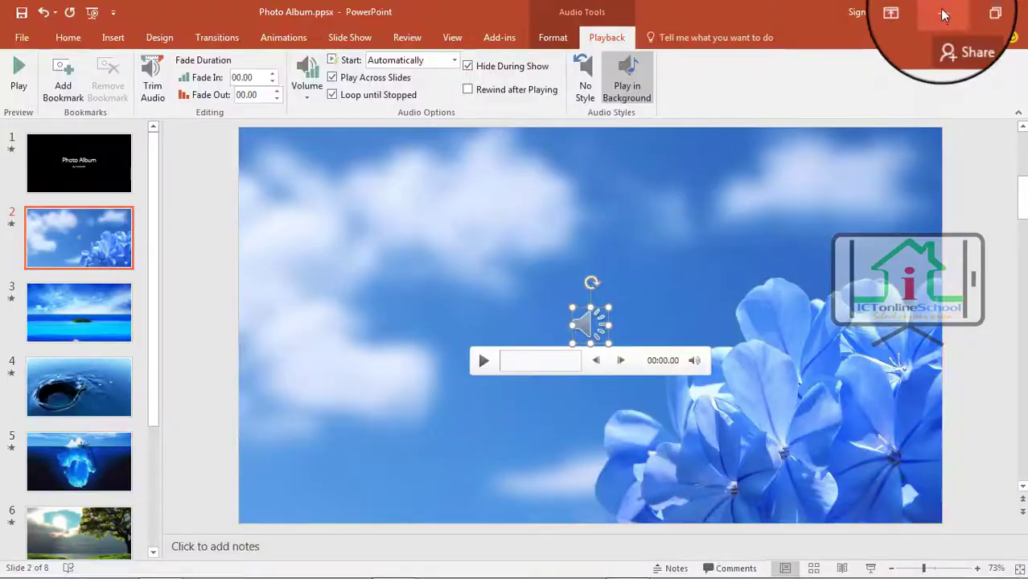
pyautogui.click(941, 10)
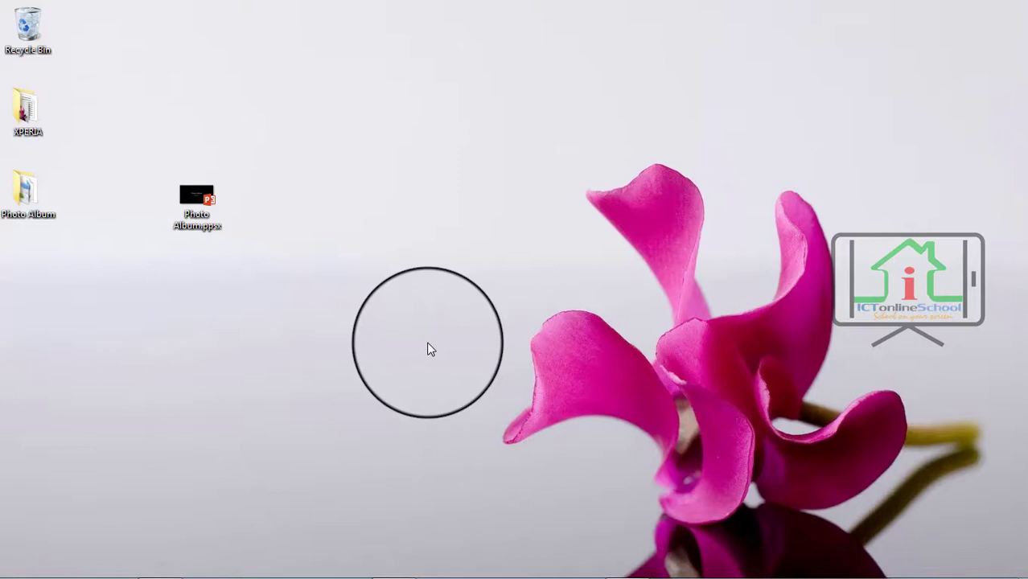
# Step: Restore PowerPoint and set up a Full HD (1080p) video export of the album
pyautogui.moveTo(271, 567)
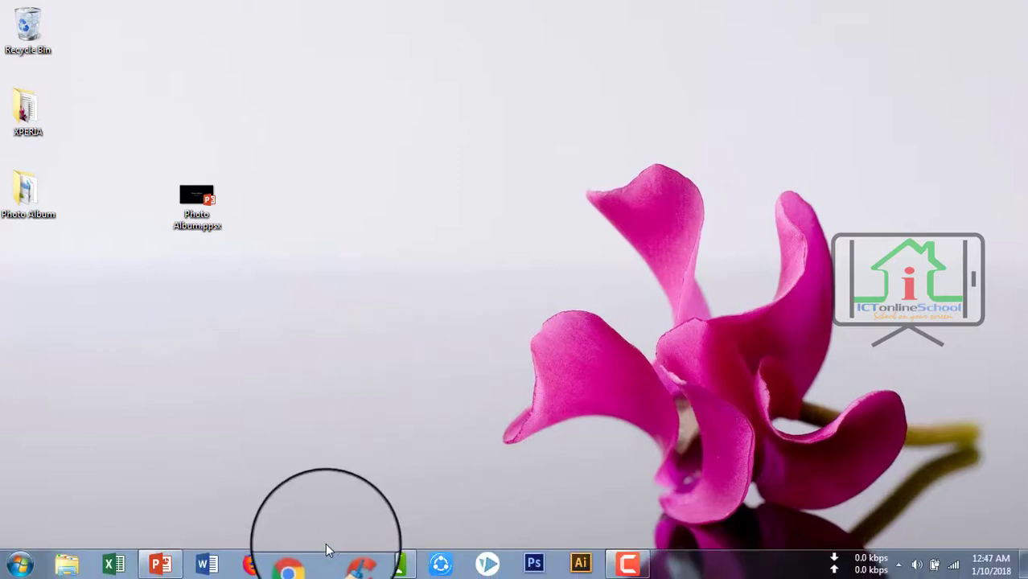
pyautogui.click(159, 559)
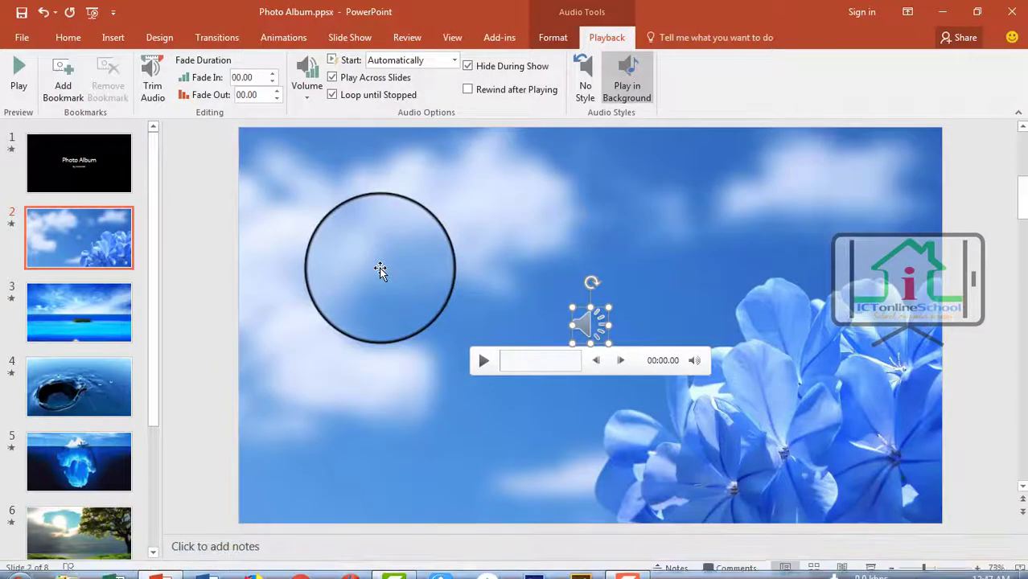
pyautogui.click(22, 40)
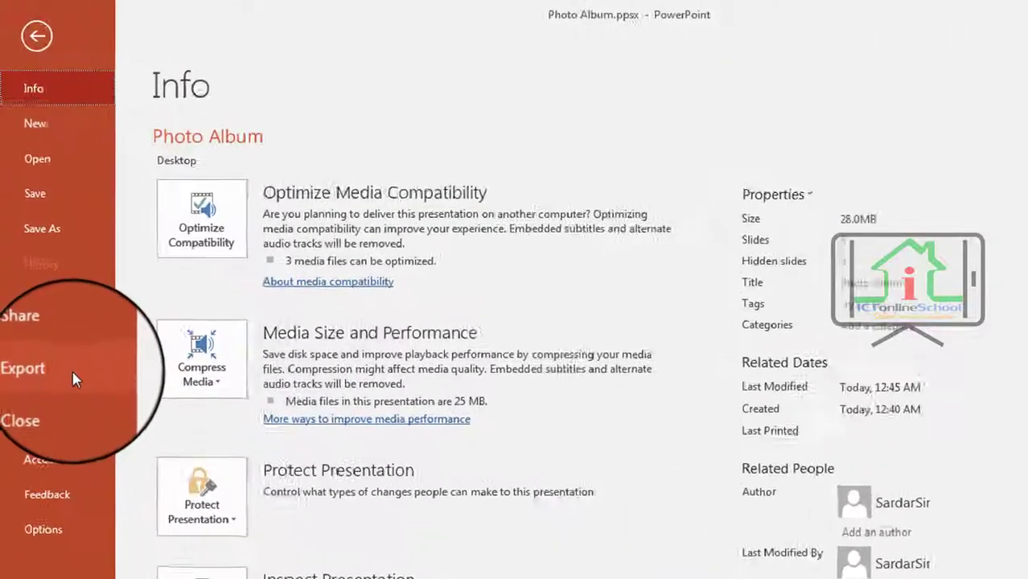
pyautogui.click(57, 300)
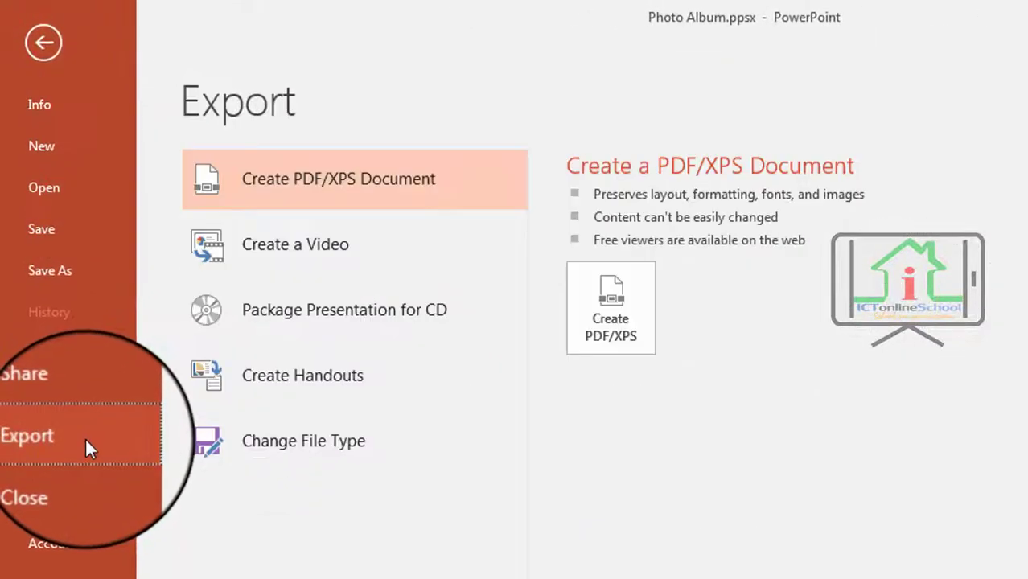
pyautogui.click(297, 251)
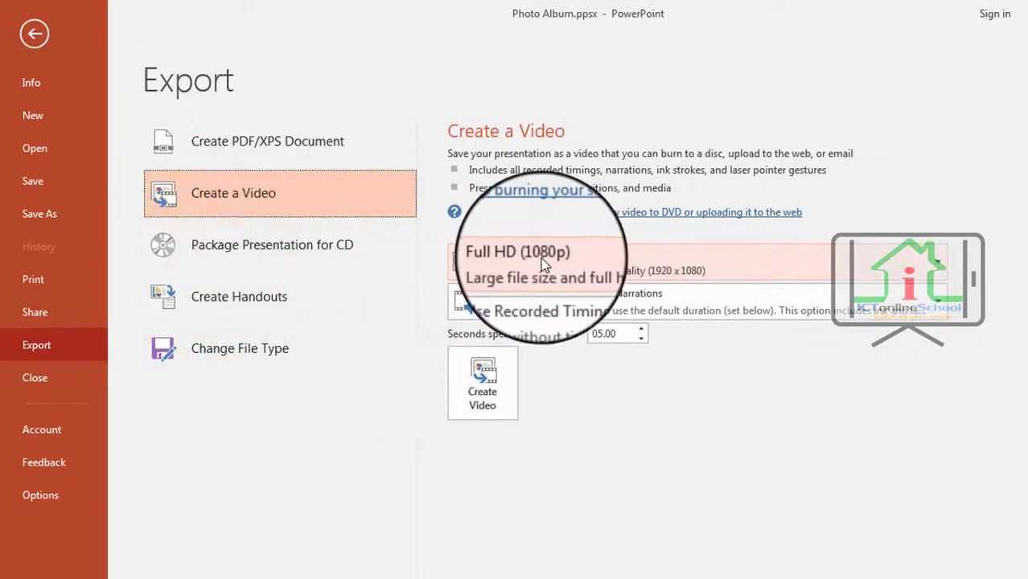
pyautogui.click(762, 272)
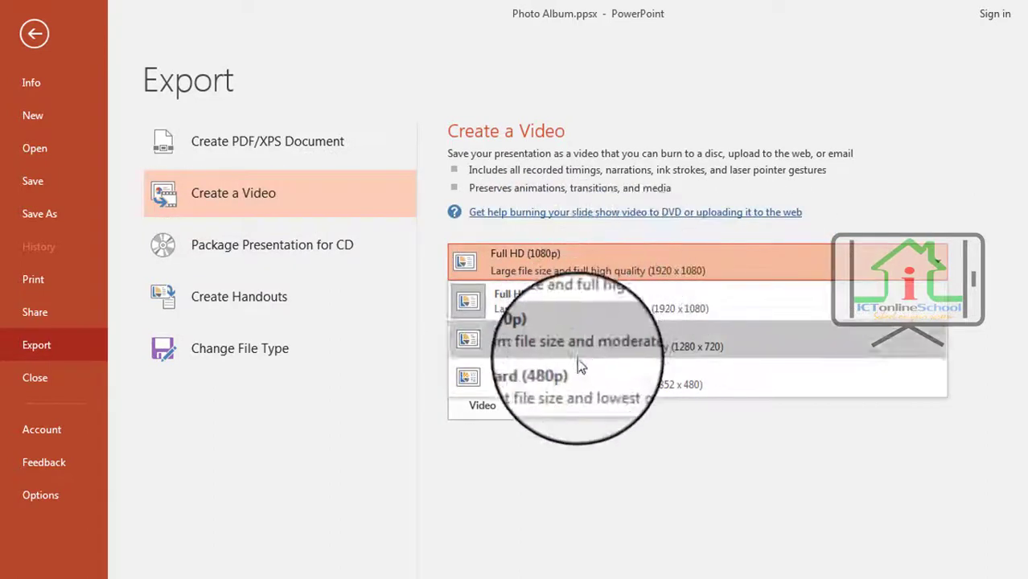
pyautogui.click(712, 267)
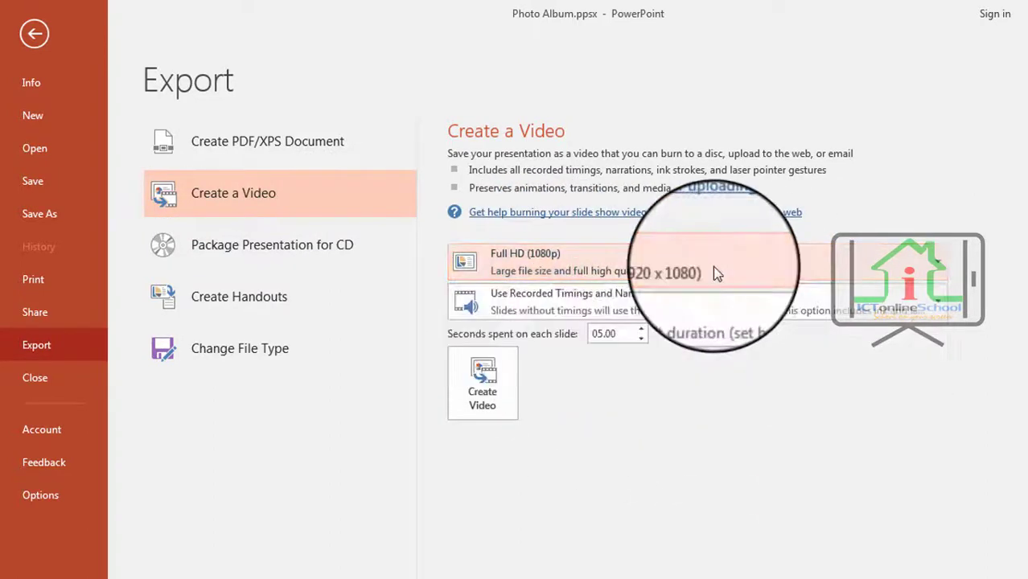
# Step: Create the video and save it as Photo Album.mp4 on the Desktop
pyautogui.click(483, 395)
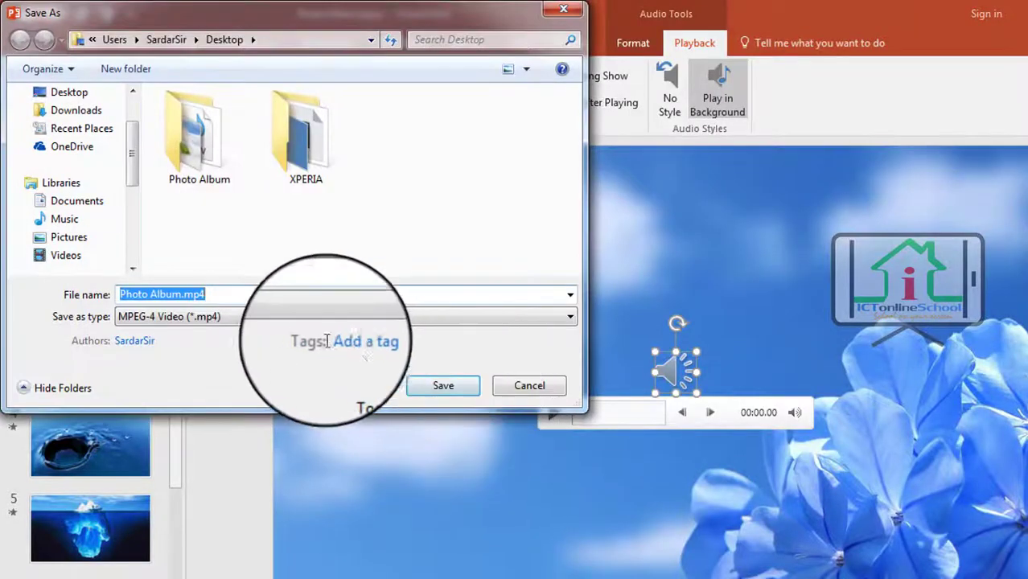
pyautogui.moveTo(131, 155); pyautogui.dragTo(136, 128)
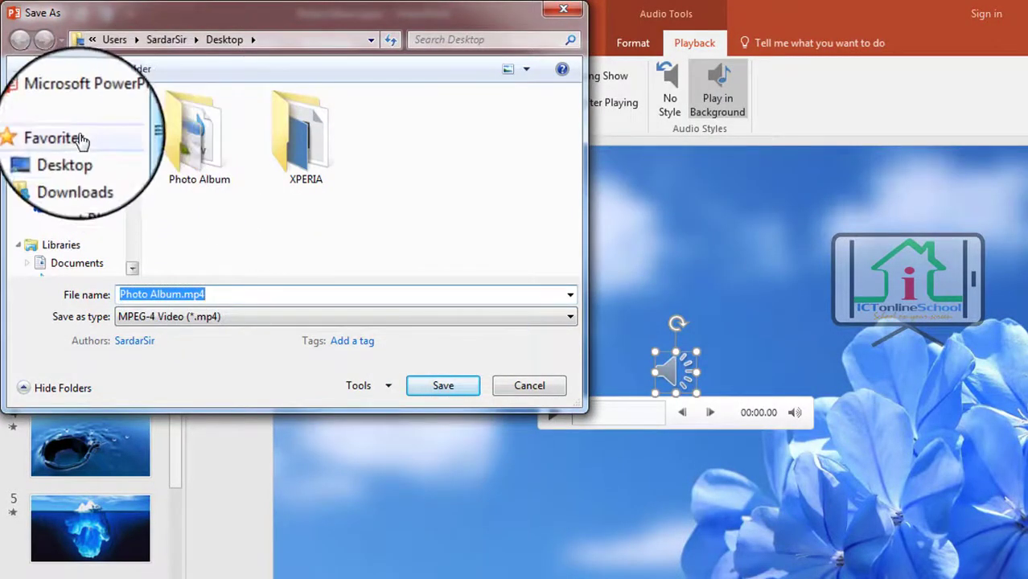
pyautogui.click(73, 152)
pyautogui.click(456, 384)
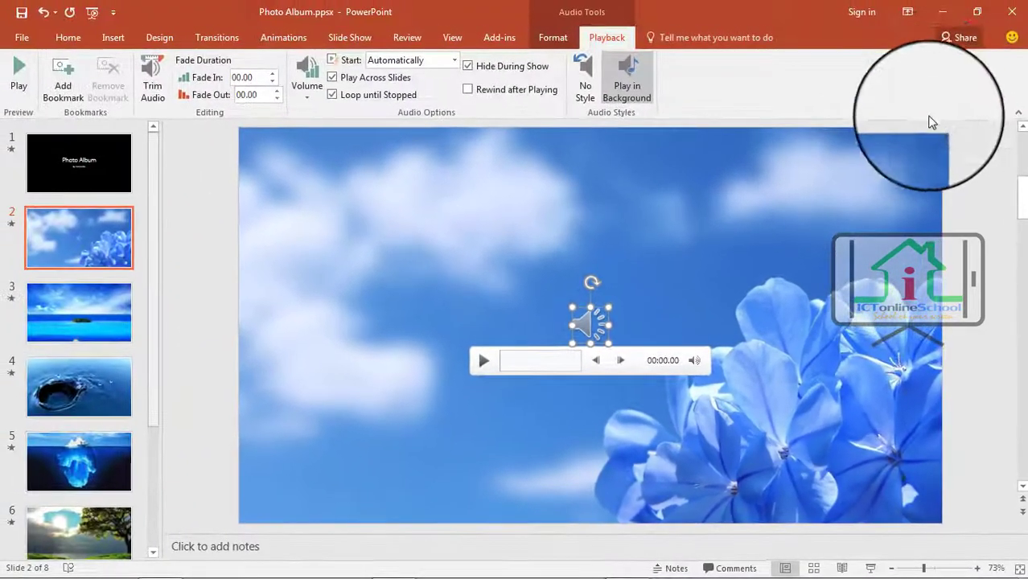
# Step: Minimize PowerPoint, move the Photo Album.mp4 icon, and play it in VLC
pyautogui.click(945, 15)
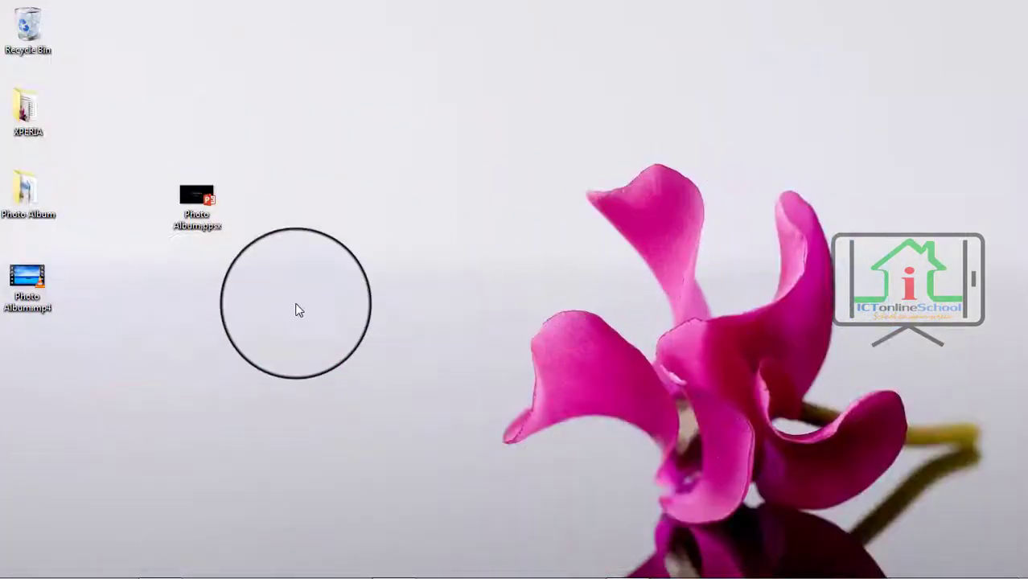
pyautogui.moveTo(574, 201); pyautogui.dragTo(422, 105)
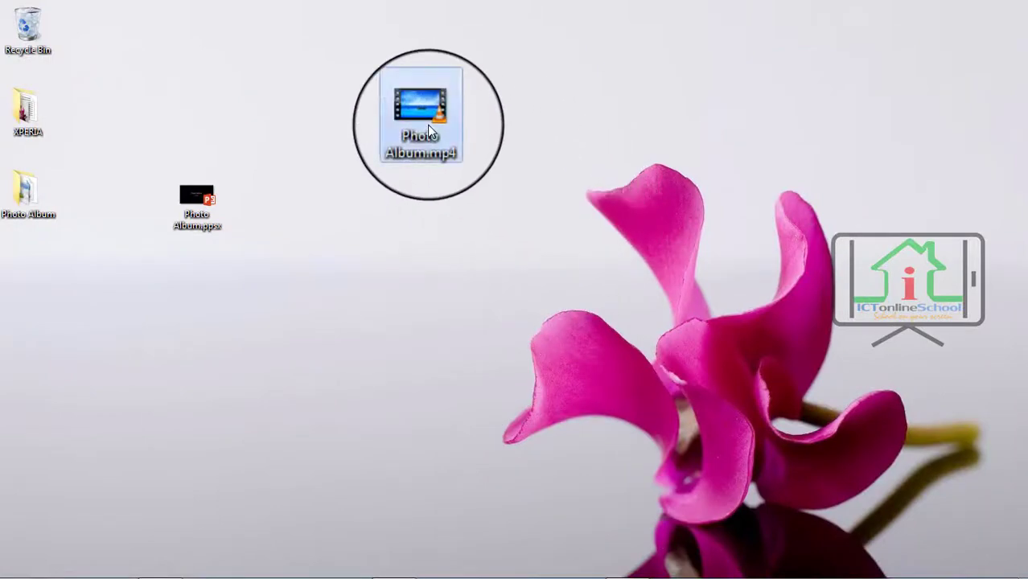
pyautogui.doubleClick(430, 128)
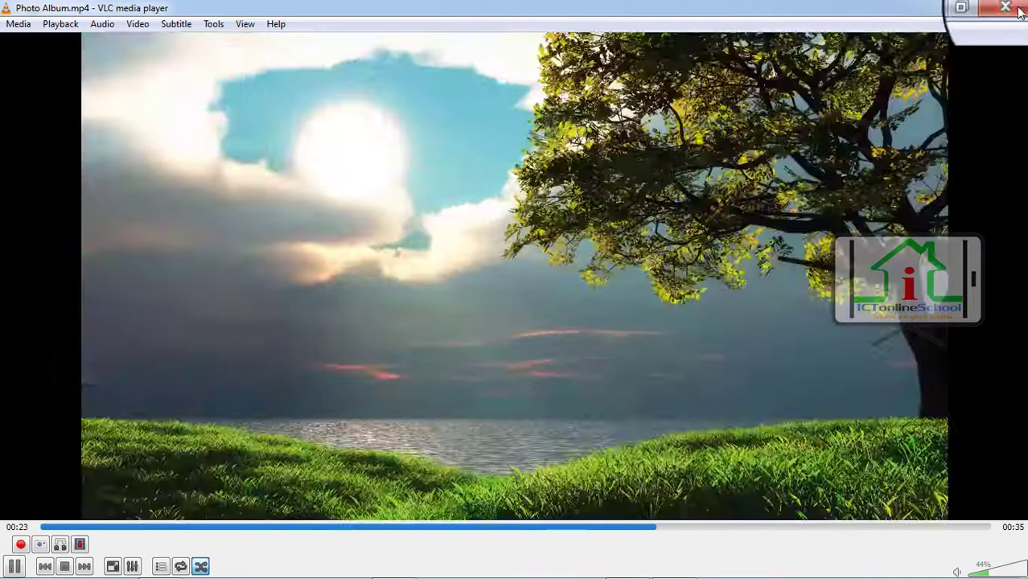
# Step: Close VLC and return to slide 2 of the PowerPoint album
pyautogui.click(960, 7)
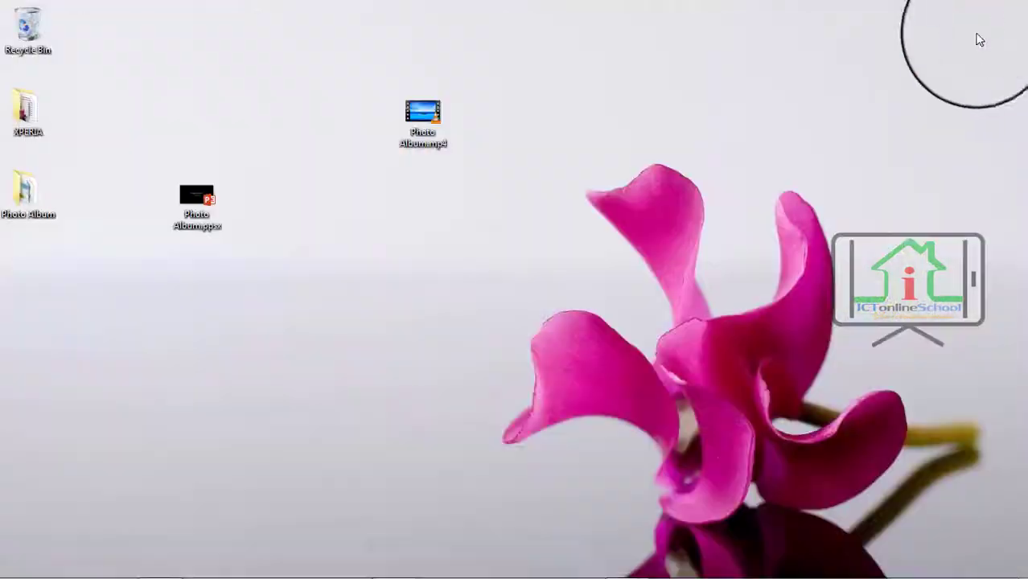
pyautogui.click(155, 561)
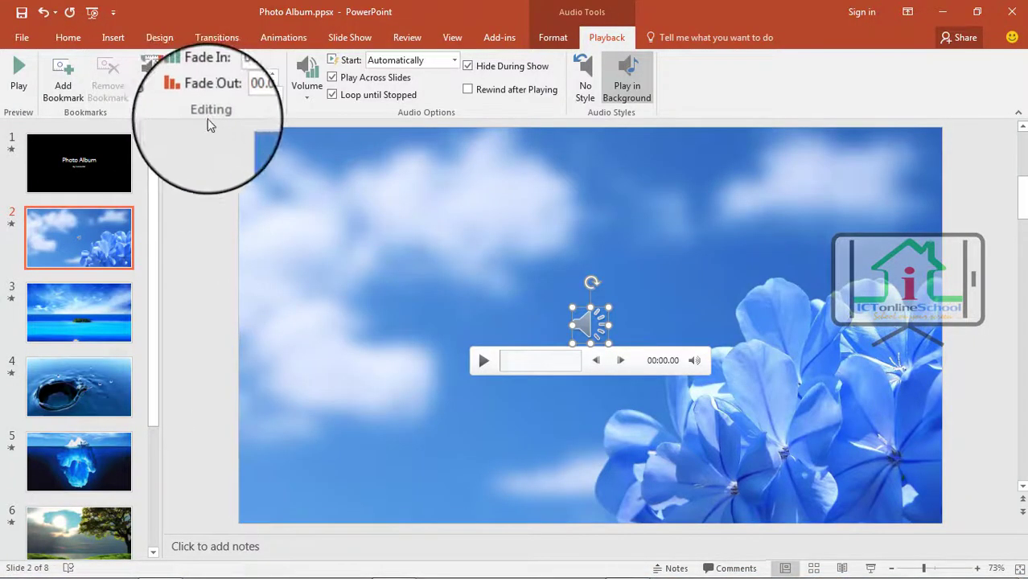
pyautogui.click(105, 244)
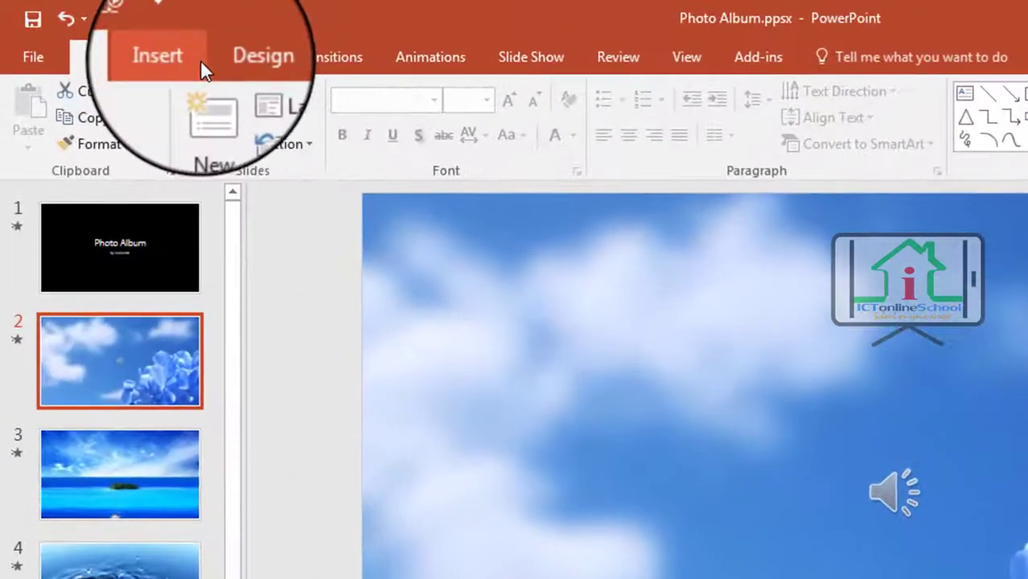
# Step: Change the photo album to a 1 picture layout with captions below all pictures
pyautogui.click(201, 59)
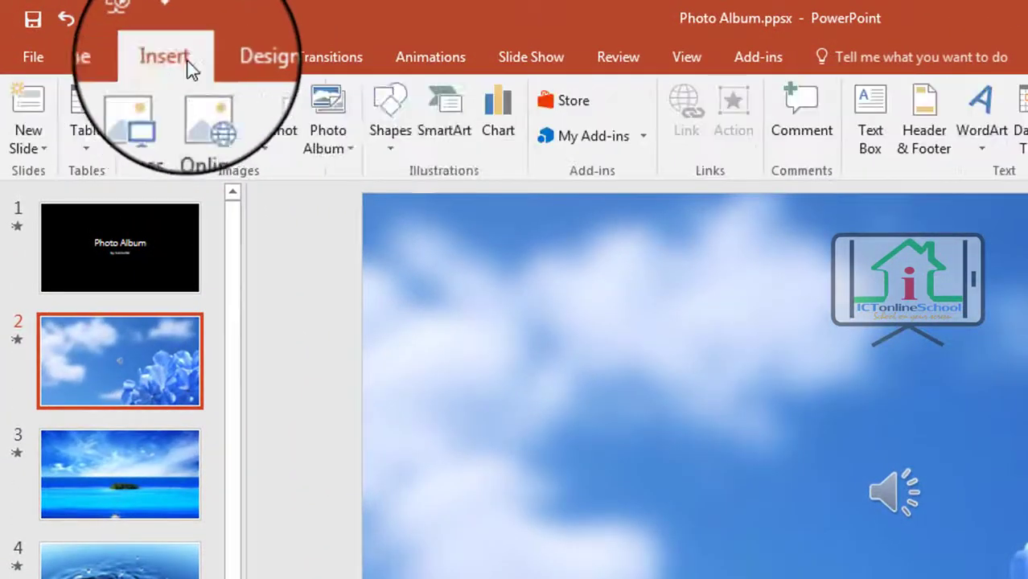
pyautogui.click(351, 151)
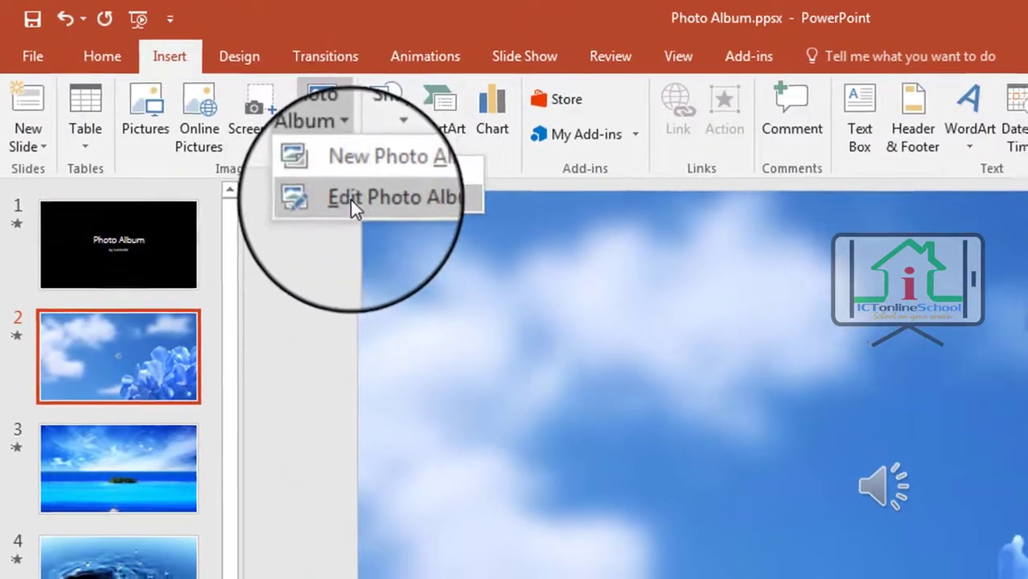
pyautogui.click(378, 224)
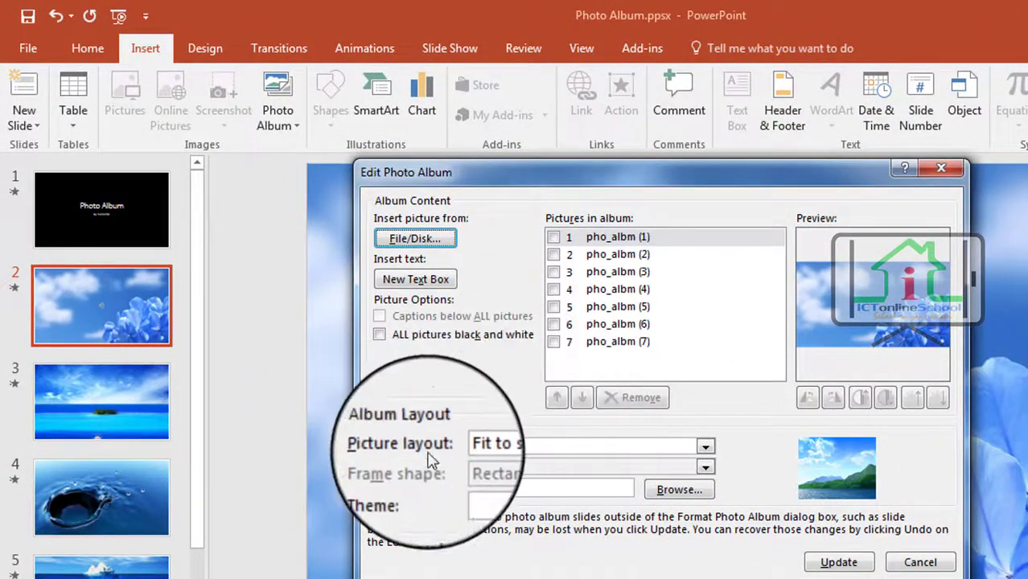
pyautogui.click(487, 450)
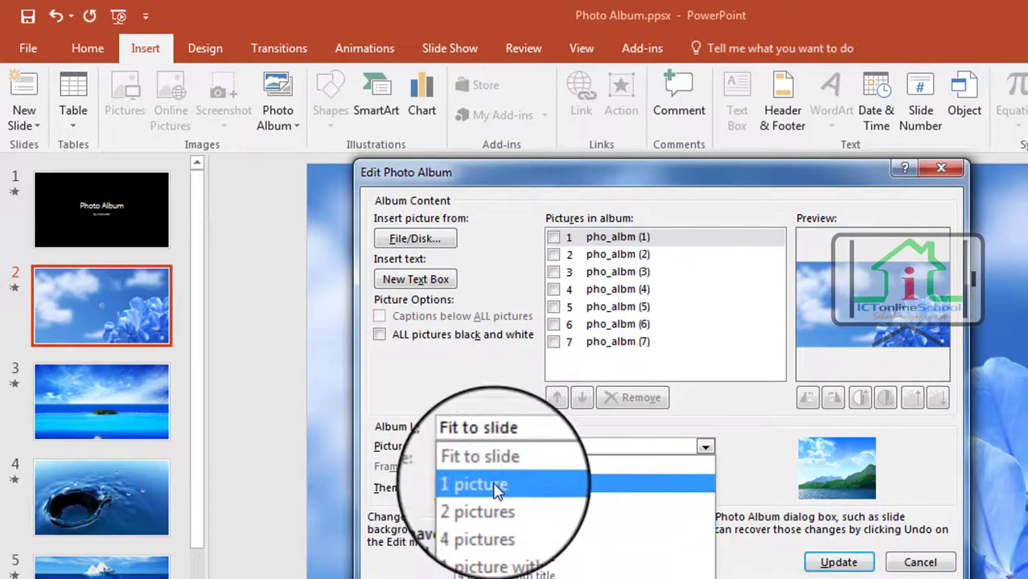
pyautogui.click(496, 484)
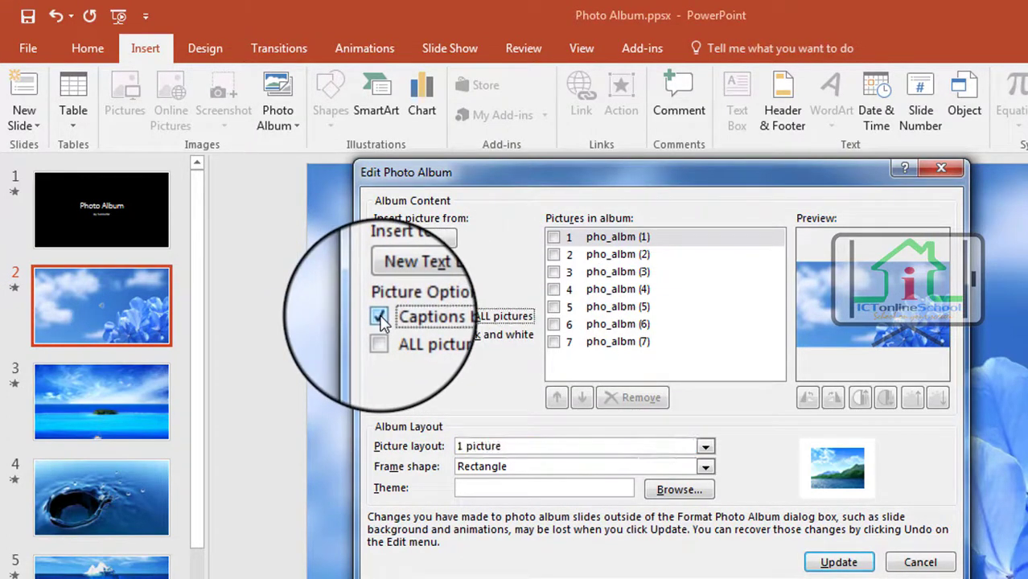
pyautogui.click(838, 561)
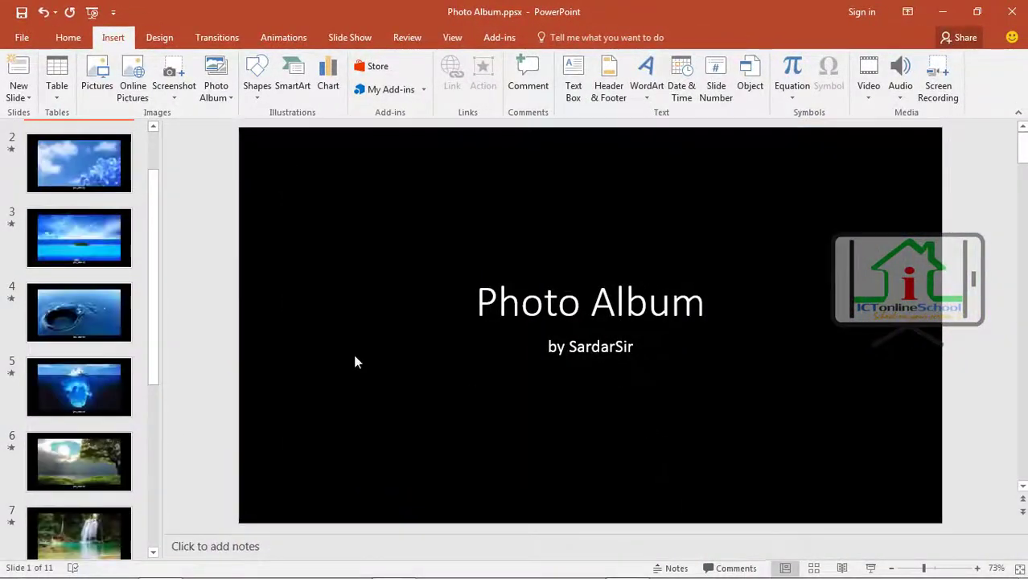
# Step: Replace slide 2's pho_albm (1) caption with a Bengali description in SutonnyMJ
pyautogui.click(81, 177)
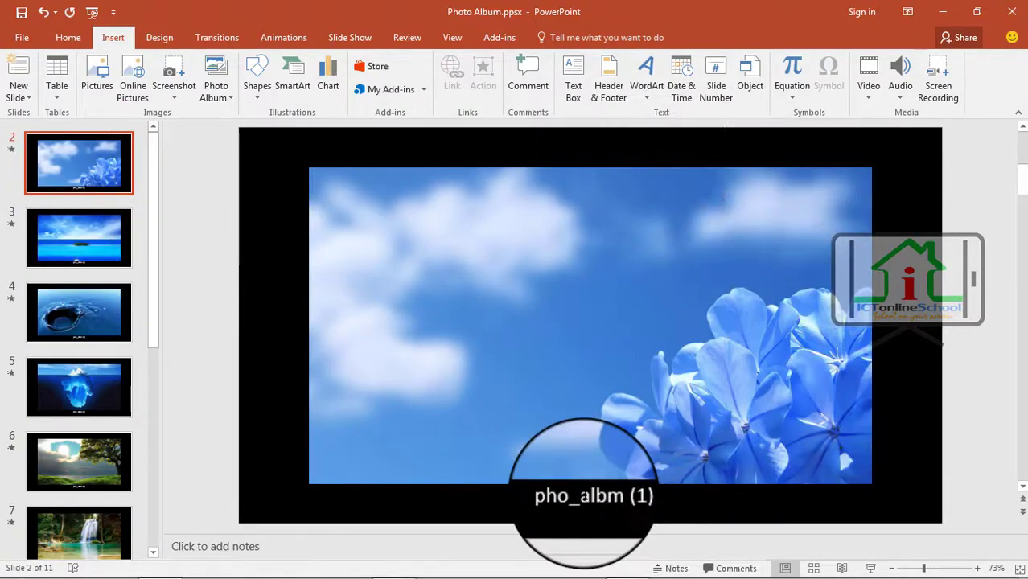
pyautogui.click(573, 495)
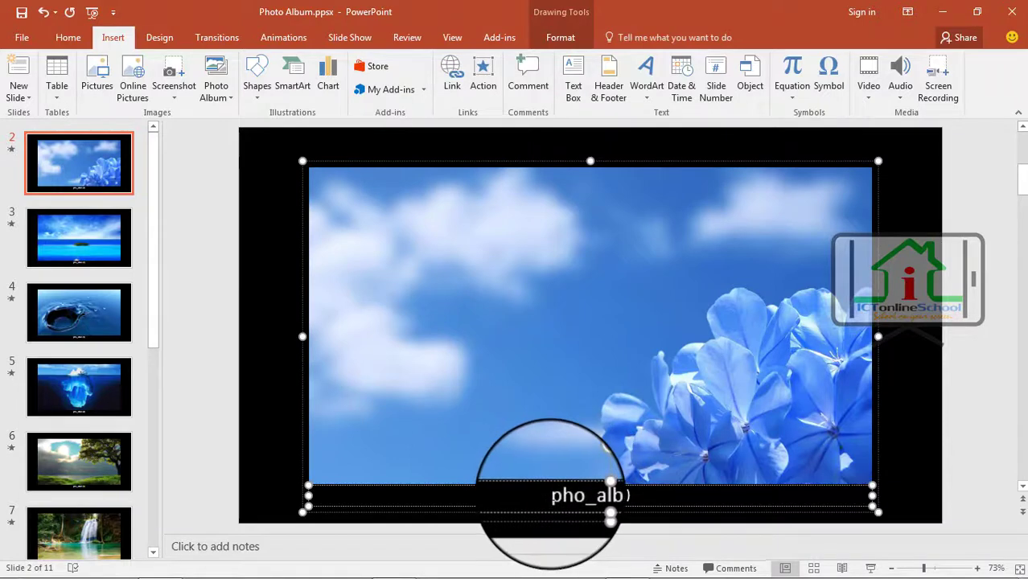
pyautogui.moveTo(550, 495); pyautogui.dragTo(632, 495)
pyautogui.press('Delete')
pyautogui.click(68, 37)
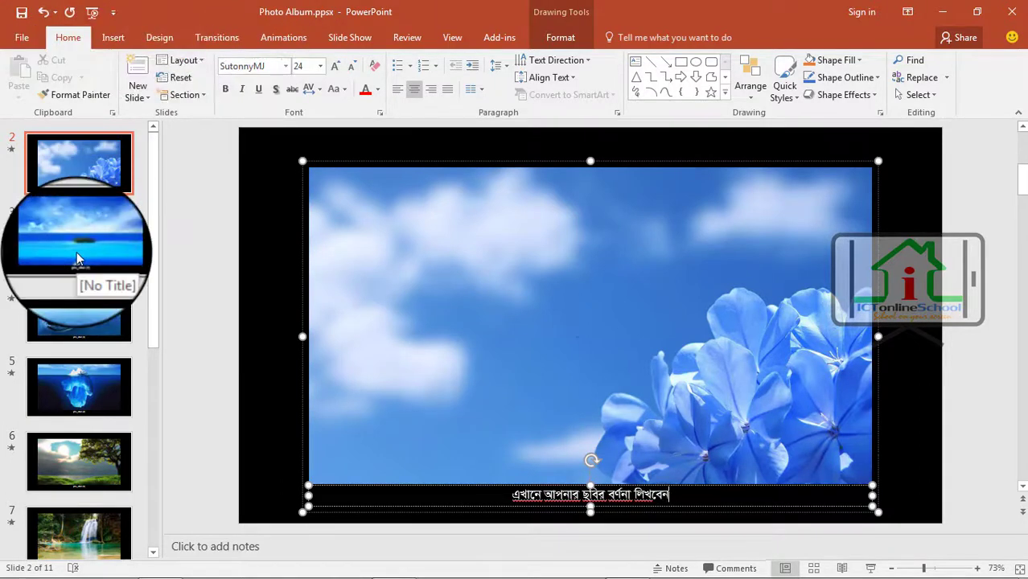
pyautogui.click(504, 482)
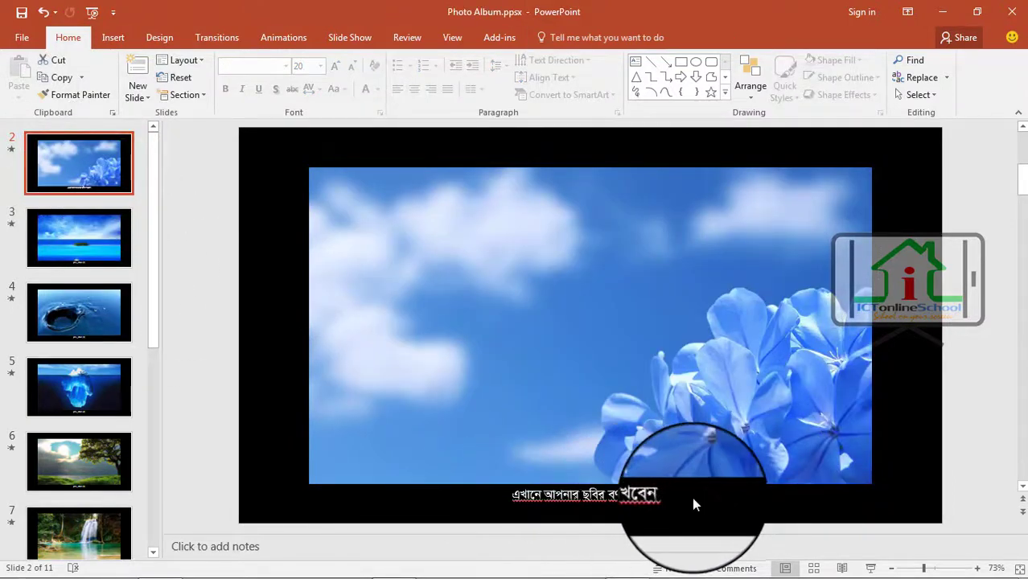
pyautogui.click(490, 495)
pyautogui.click(498, 492)
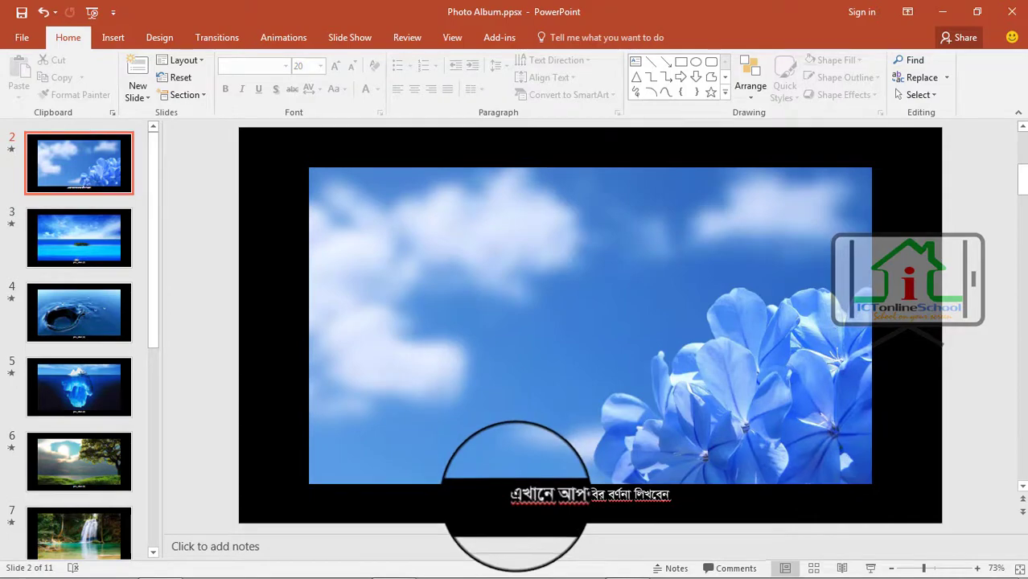
# Step: Browse slides 3 through 7, ending on the waterfall picture
pyautogui.click(515, 492)
pyautogui.click(79, 241)
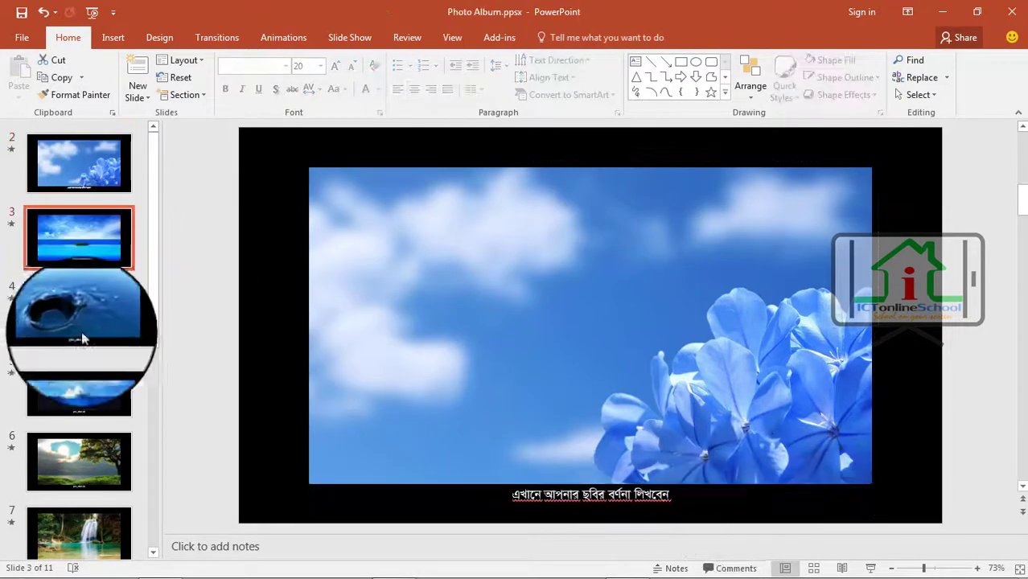
pyautogui.click(82, 337)
pyautogui.click(80, 390)
pyautogui.click(82, 514)
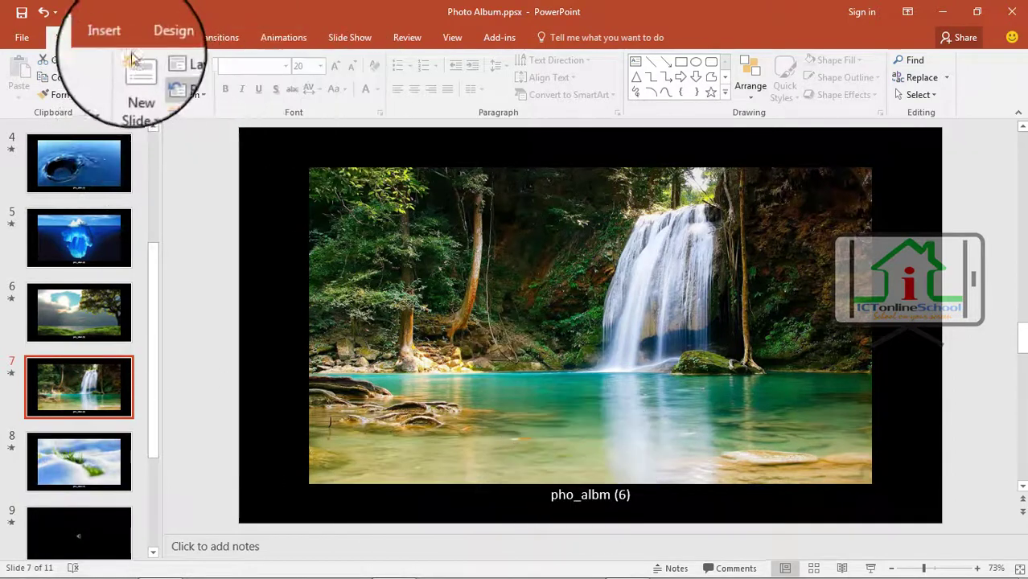
# Step: Set the album's frame shape to Simple Frame, Black
pyautogui.click(113, 37)
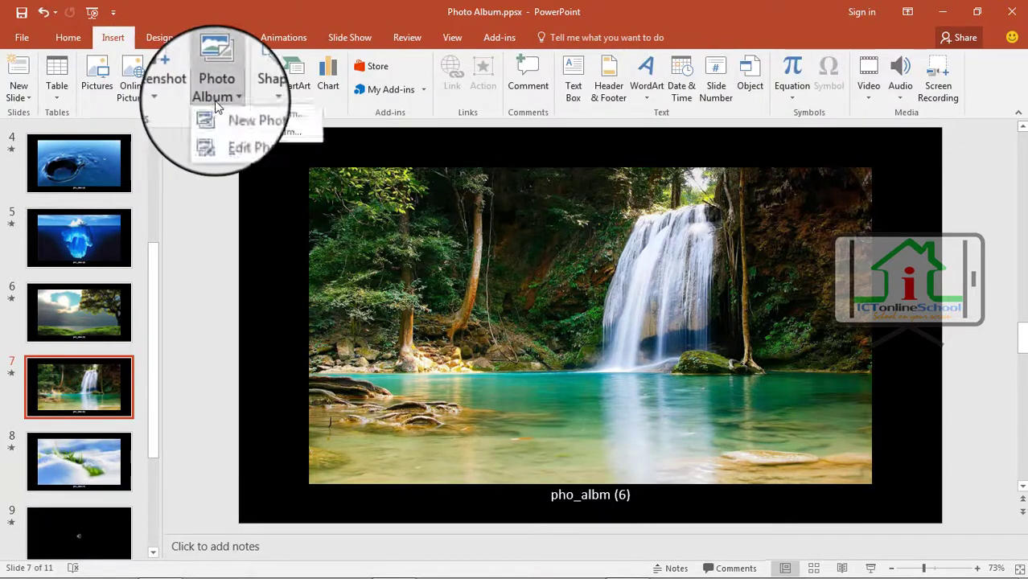
pyautogui.click(249, 131)
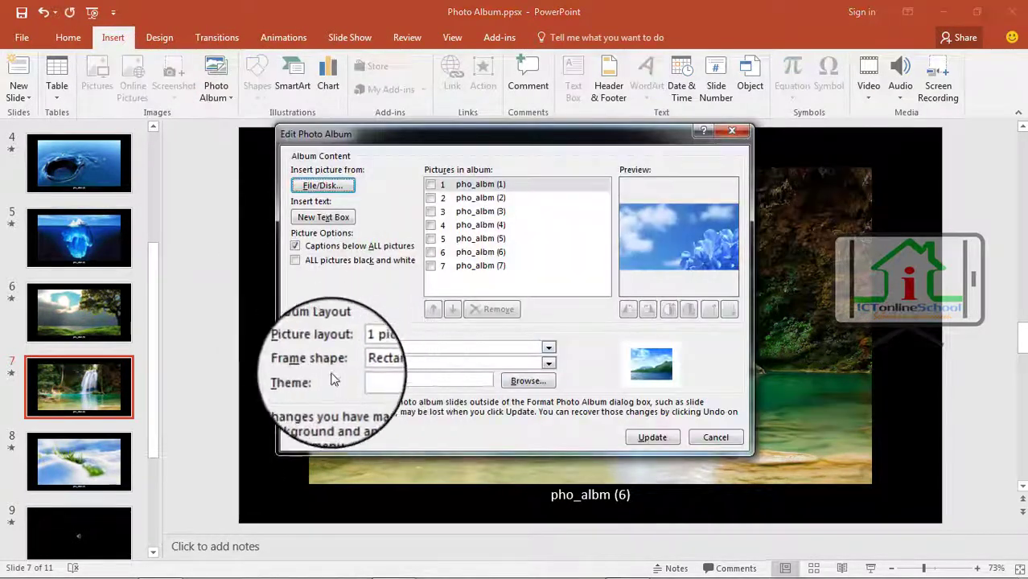
pyautogui.click(548, 363)
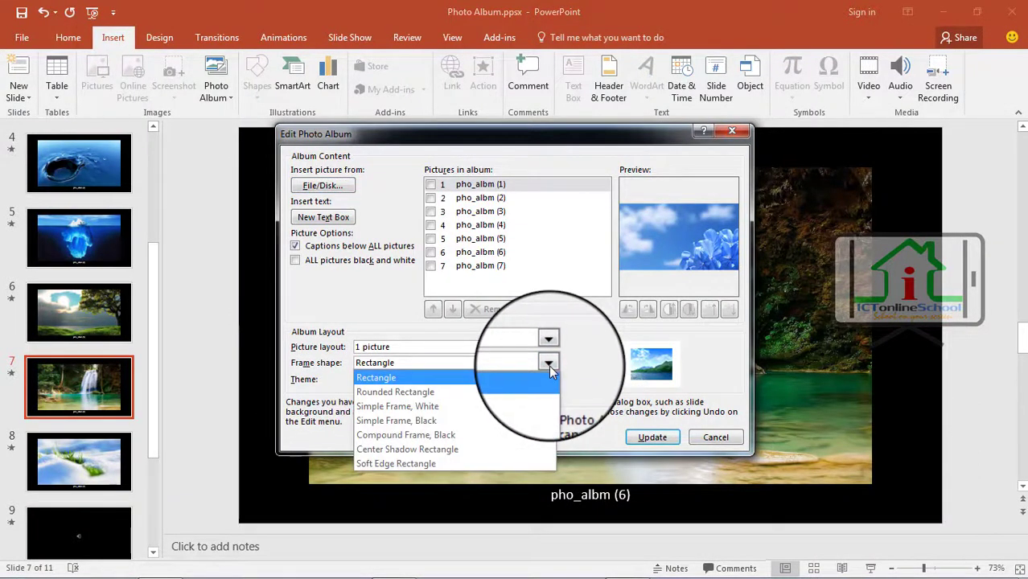
pyautogui.click(491, 419)
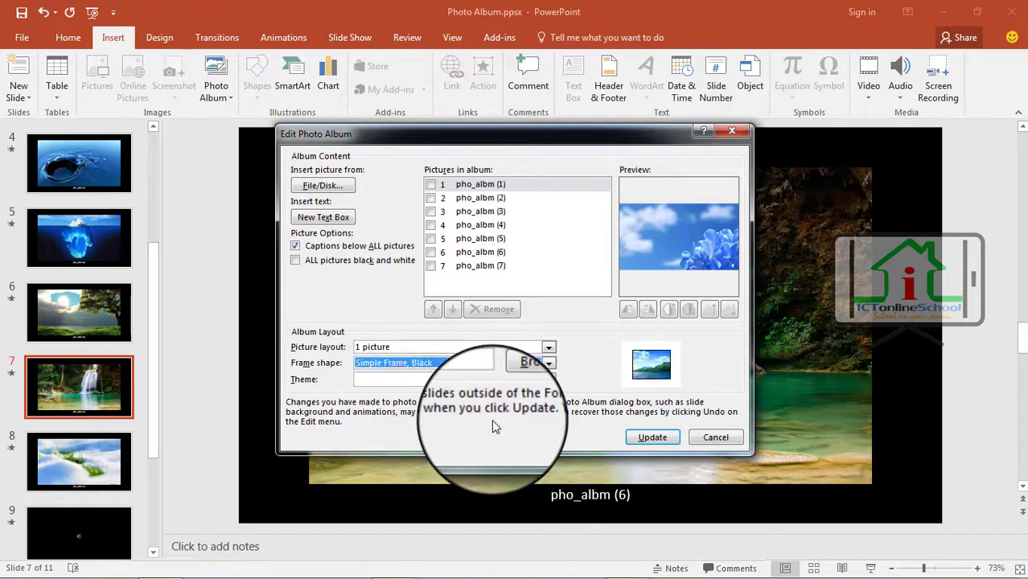
pyautogui.click(637, 435)
# Step: Review slides 2–4, ending on the water splash picture
pyautogui.click(64, 229)
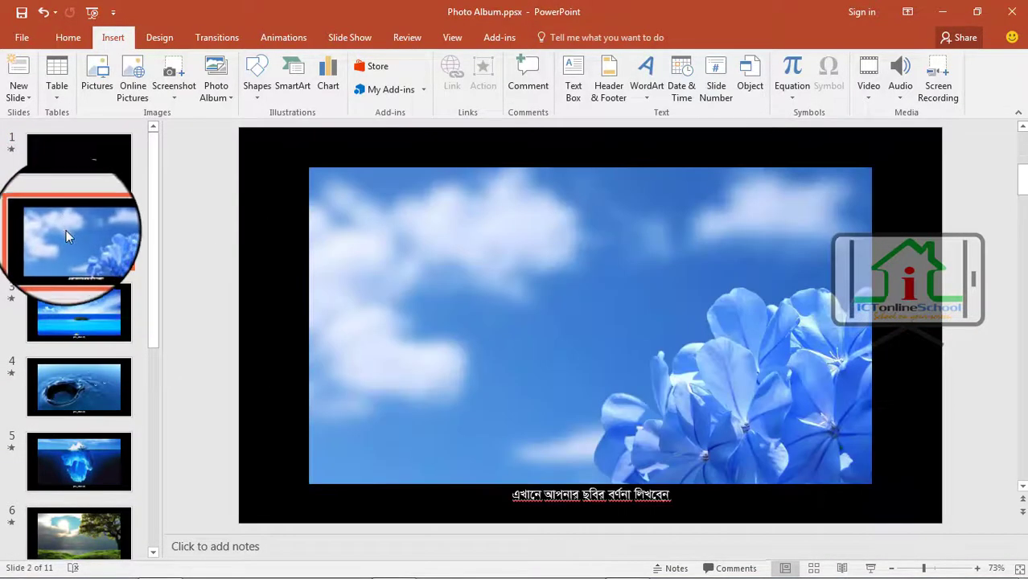
pyautogui.click(78, 312)
pyautogui.click(89, 380)
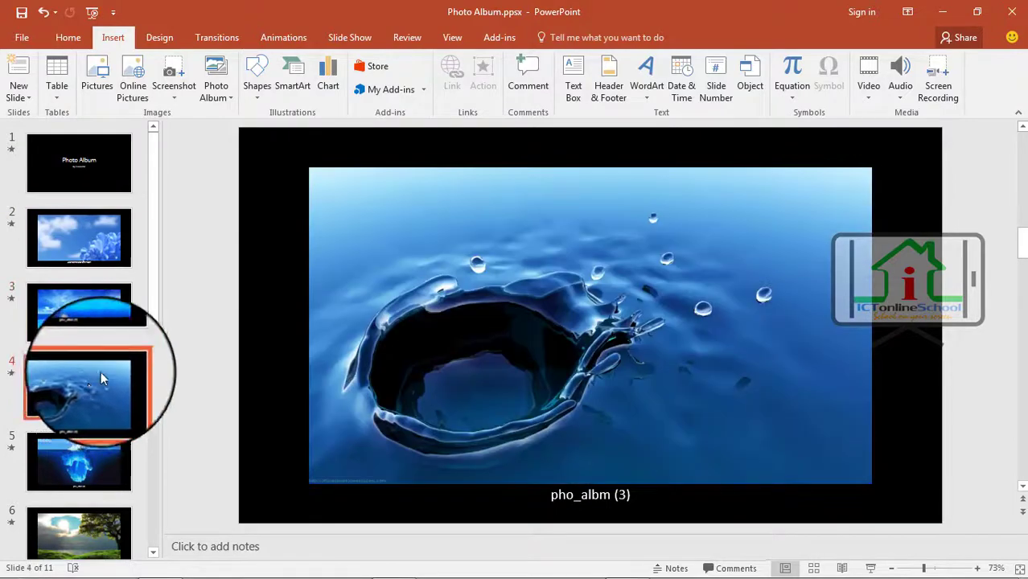
# Step: Change the album's frame shape to Rounded Rectangle
pyautogui.click(224, 92)
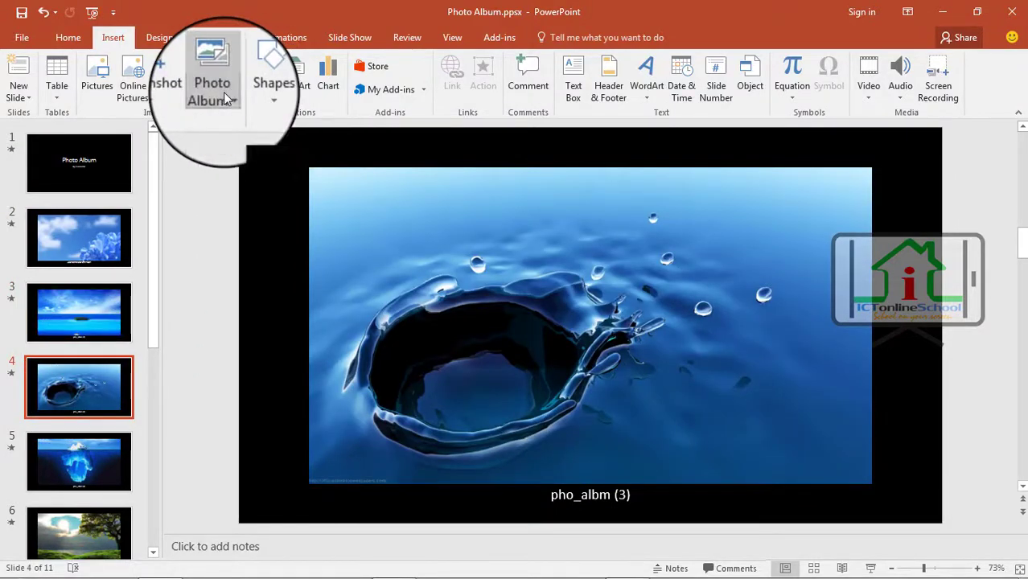
pyautogui.click(229, 135)
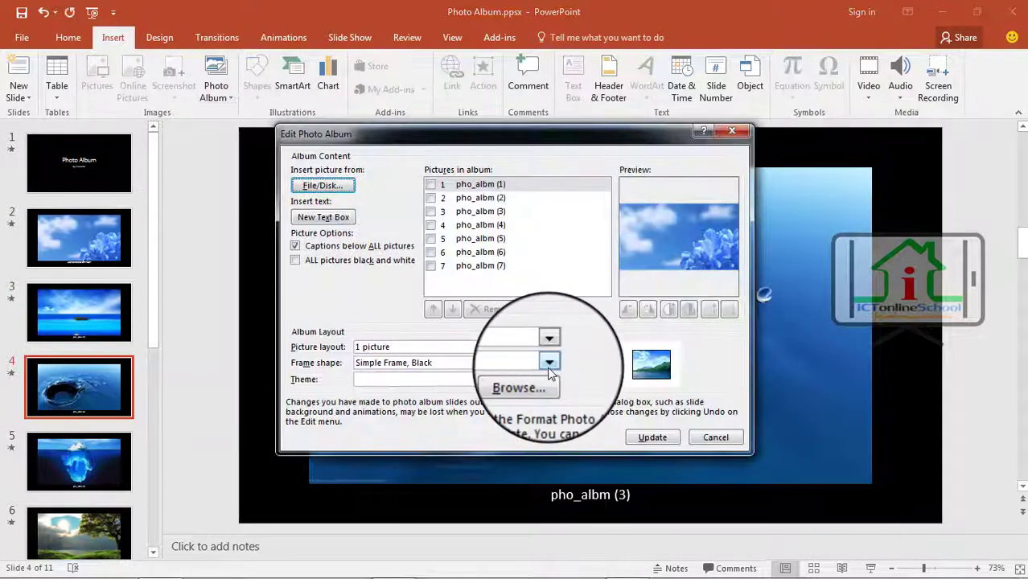
pyautogui.click(550, 363)
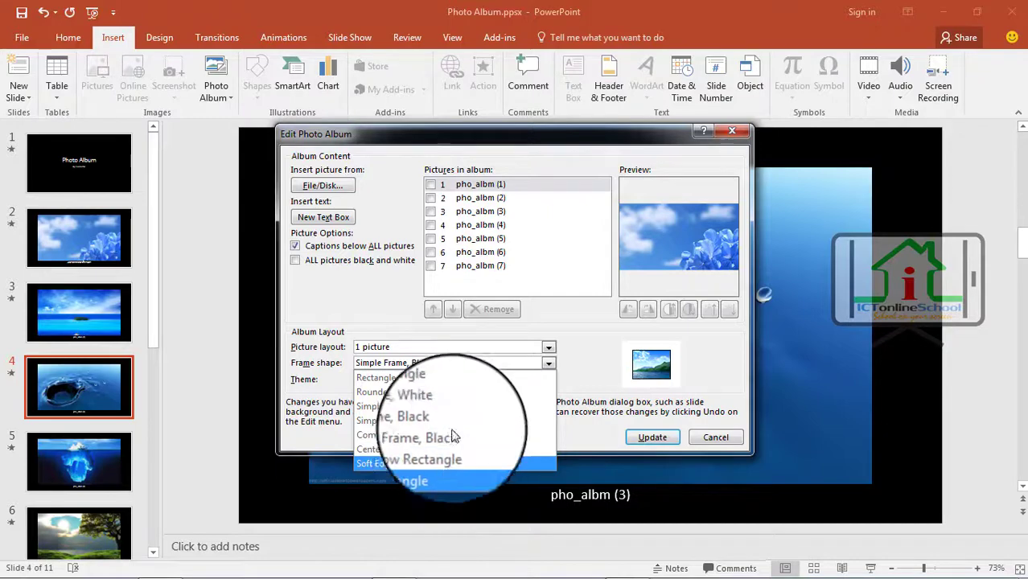
pyautogui.click(463, 393)
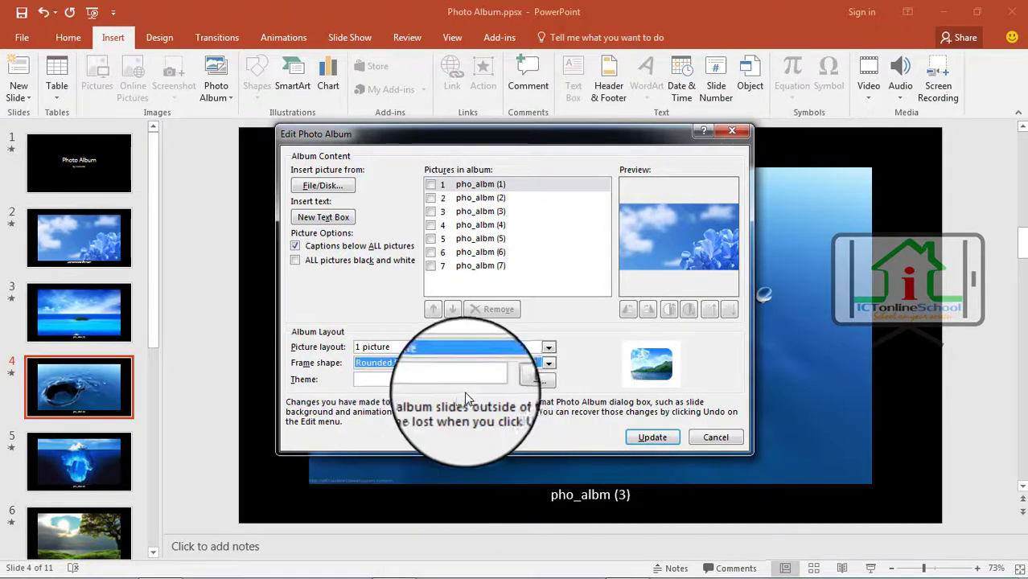
pyautogui.click(653, 438)
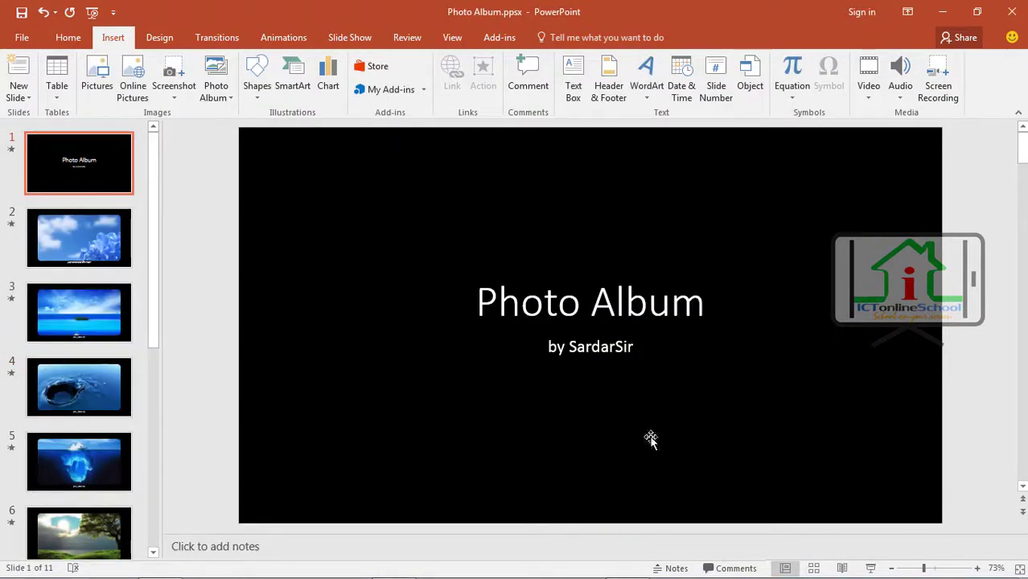
# Step: Check the rounded frames on the flower, island and water-splash slides 2–4
pyautogui.click(79, 238)
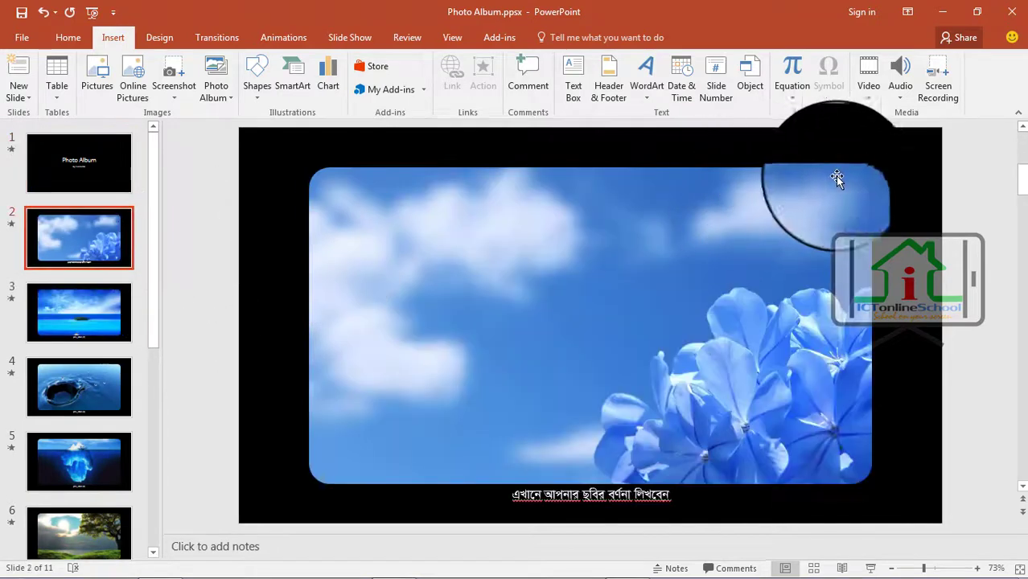
pyautogui.click(78, 314)
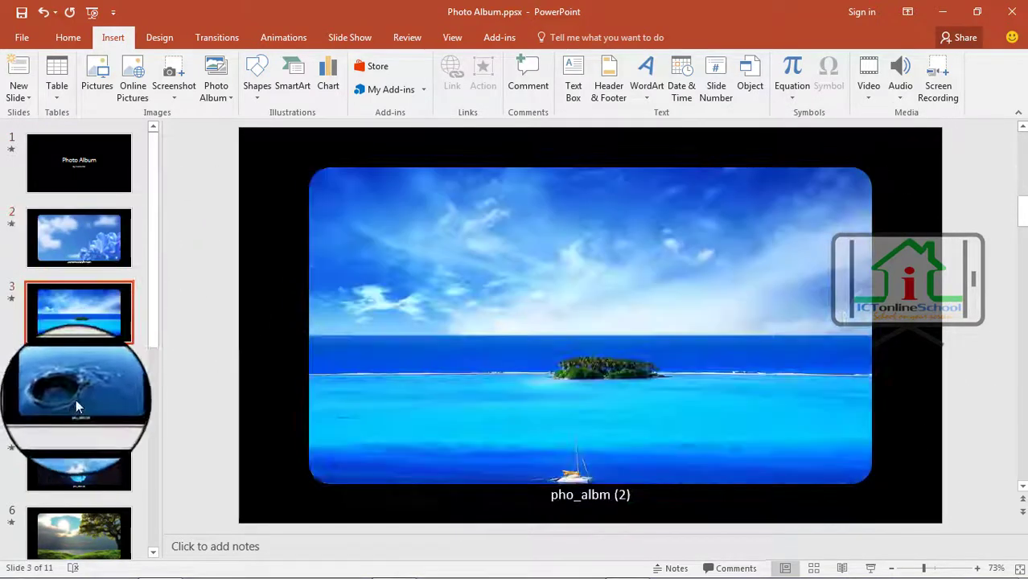
pyautogui.click(79, 388)
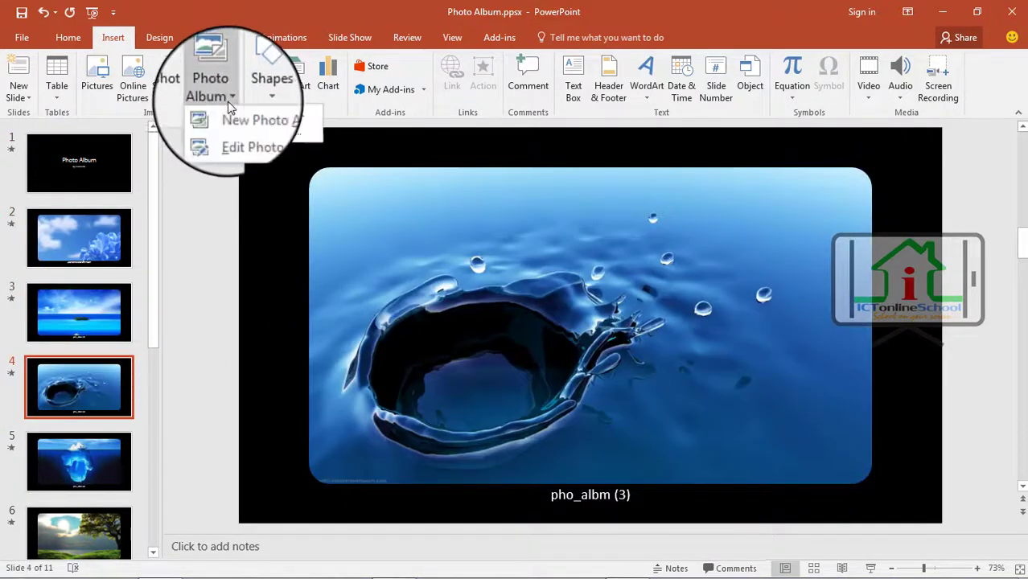
# Step: Switch the album to 2 pictures per slide and review slides 2–4
pyautogui.click(235, 145)
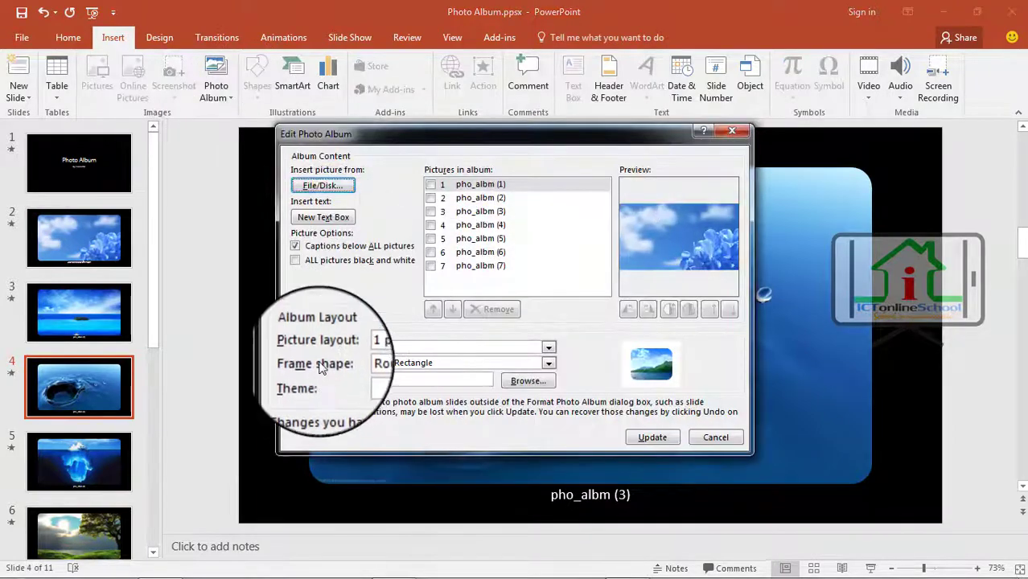
pyautogui.click(548, 347)
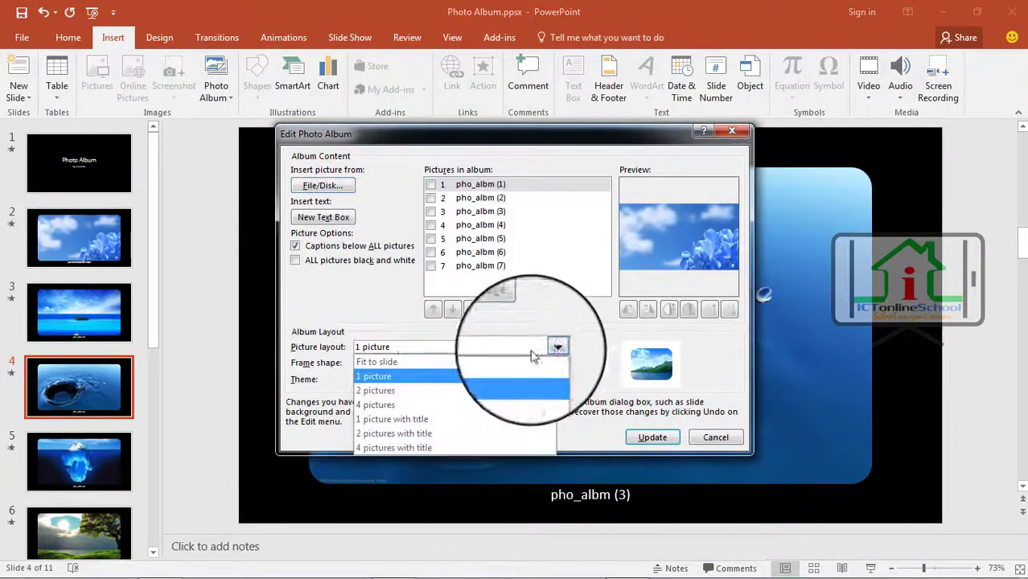
pyautogui.click(440, 391)
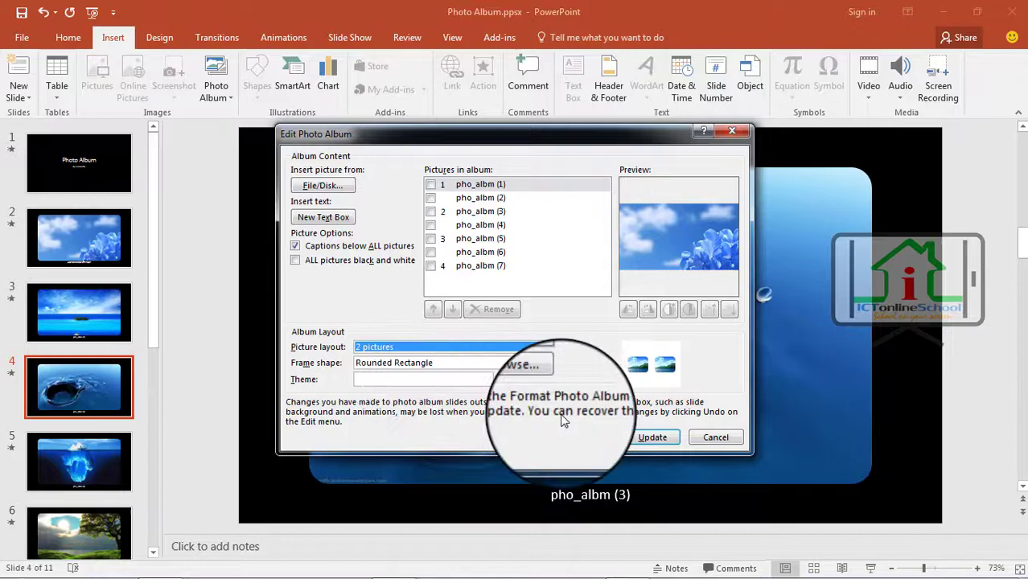
pyautogui.click(653, 437)
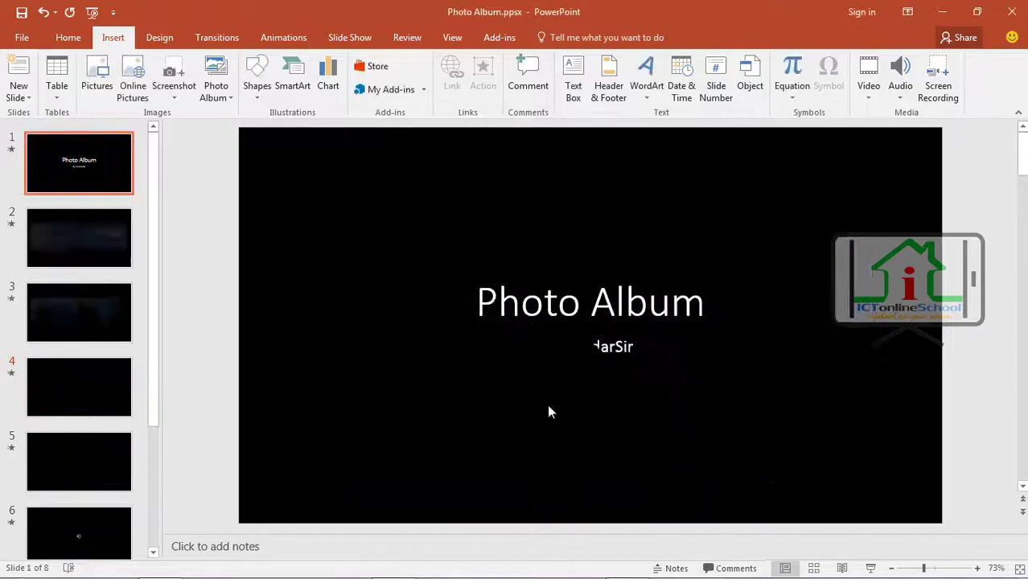
pyautogui.click(85, 245)
pyautogui.click(86, 322)
pyautogui.click(86, 366)
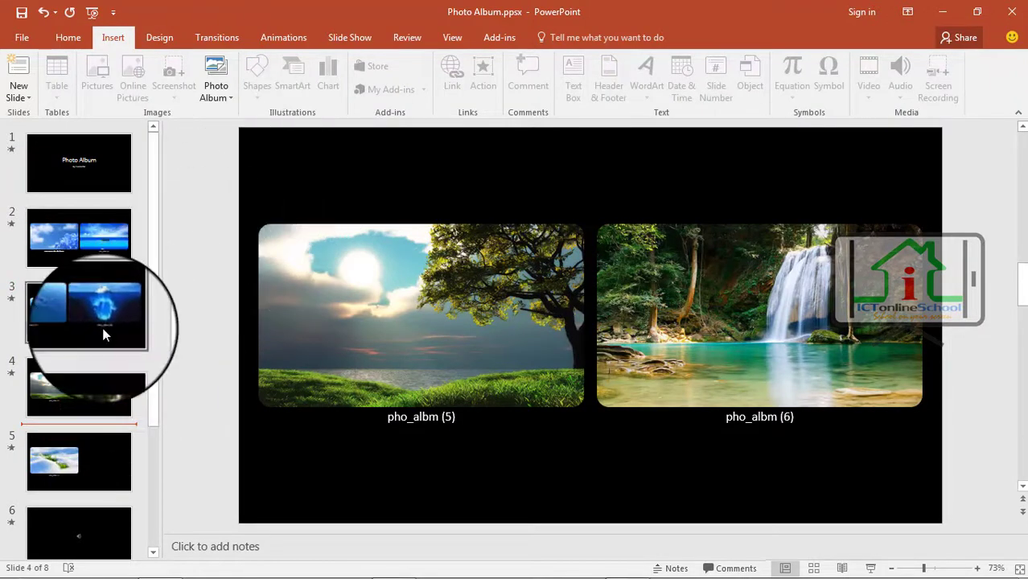
# Step: Change the album to 4 pictures per slide, keeping rounded rectangle frames
pyautogui.click(216, 88)
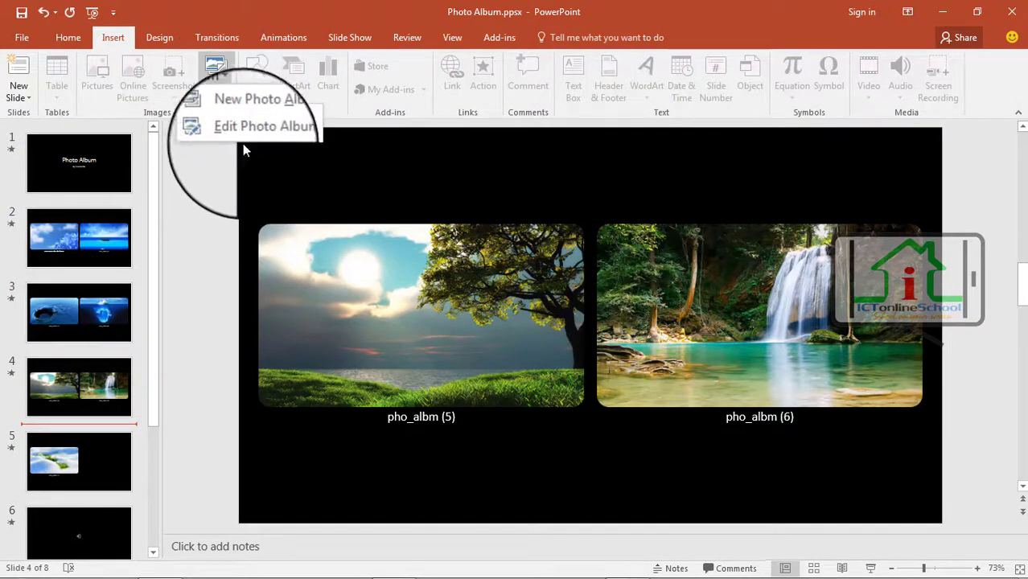
pyautogui.click(243, 128)
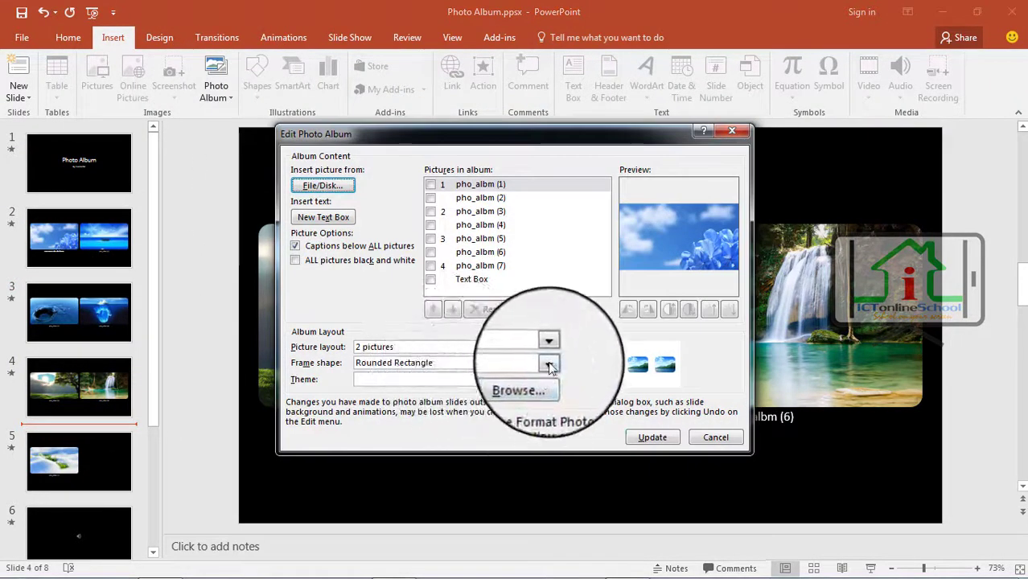
pyautogui.click(555, 363)
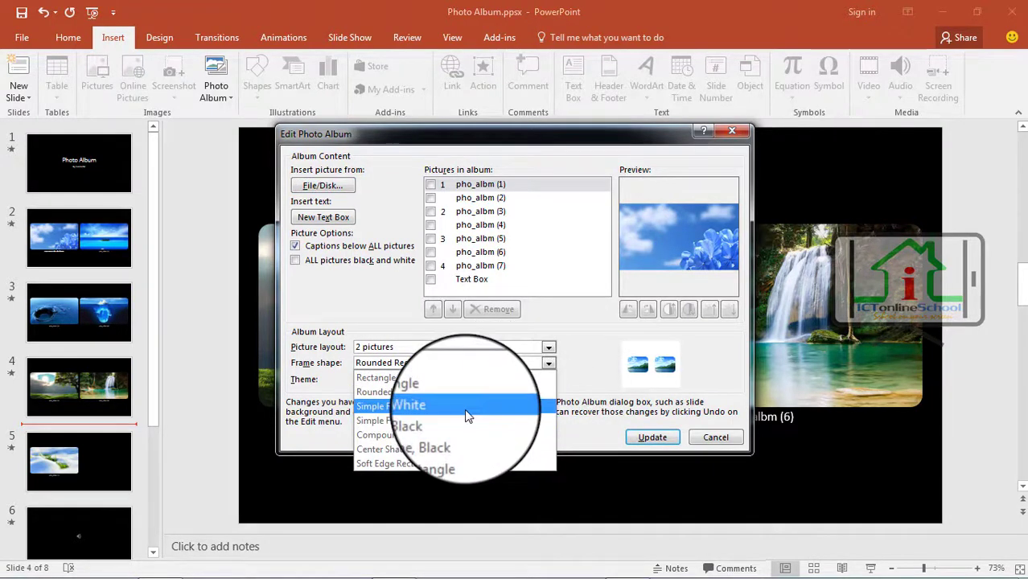
pyautogui.click(455, 346)
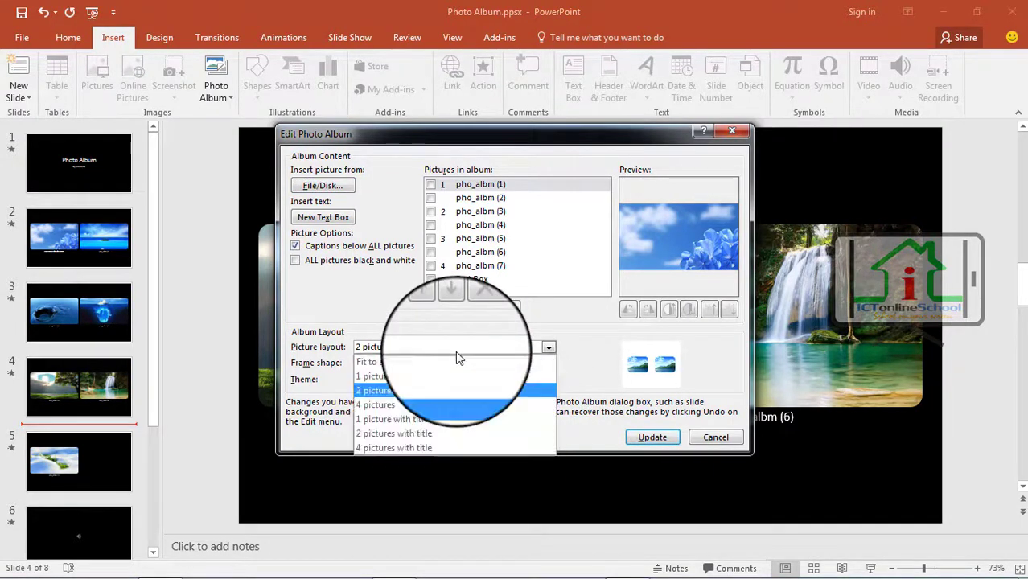
pyautogui.click(429, 401)
pyautogui.click(652, 435)
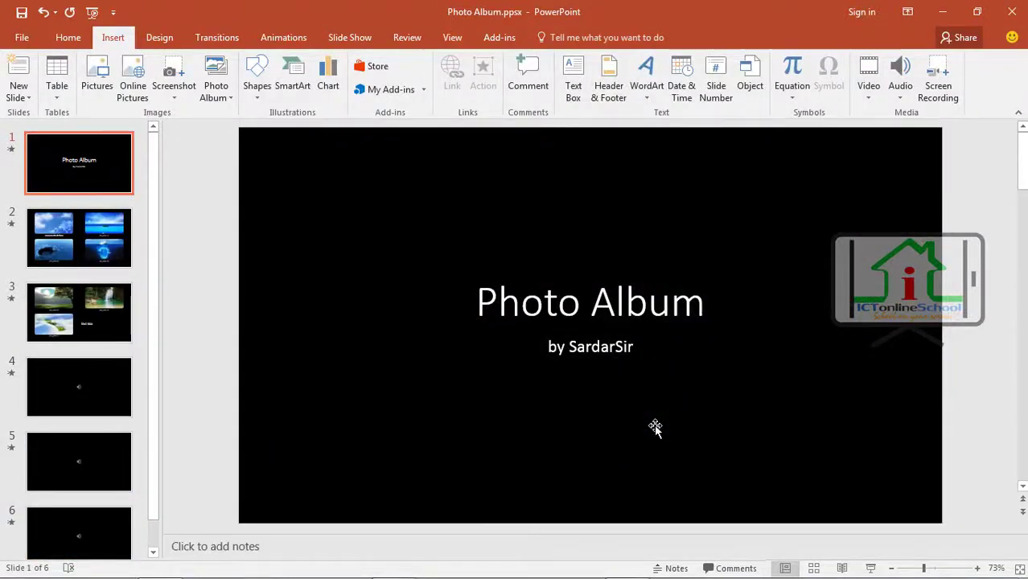
pyautogui.click(78, 241)
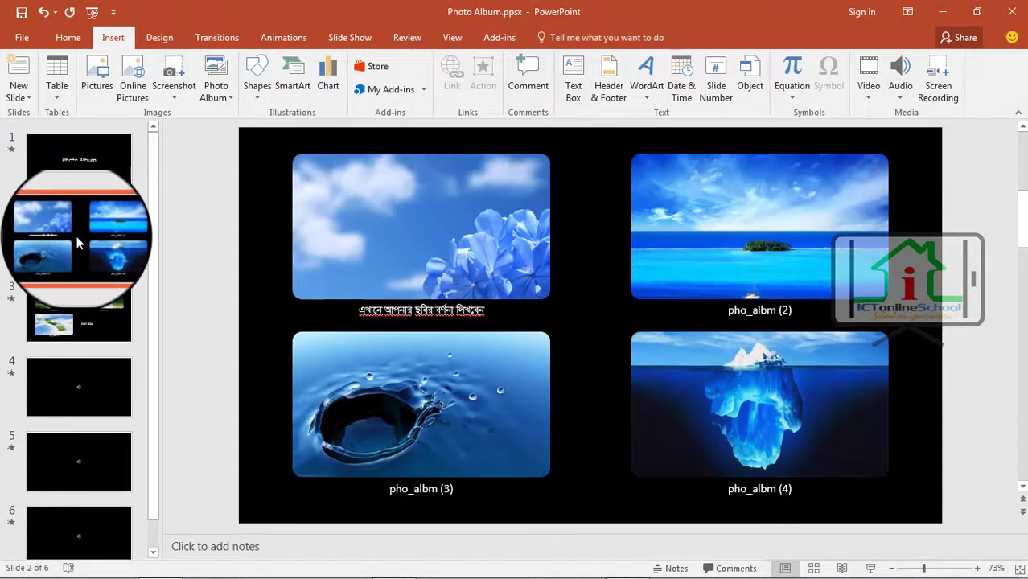
# Step: Set the album's picture layout to 2 pictures with title
pyautogui.click(229, 97)
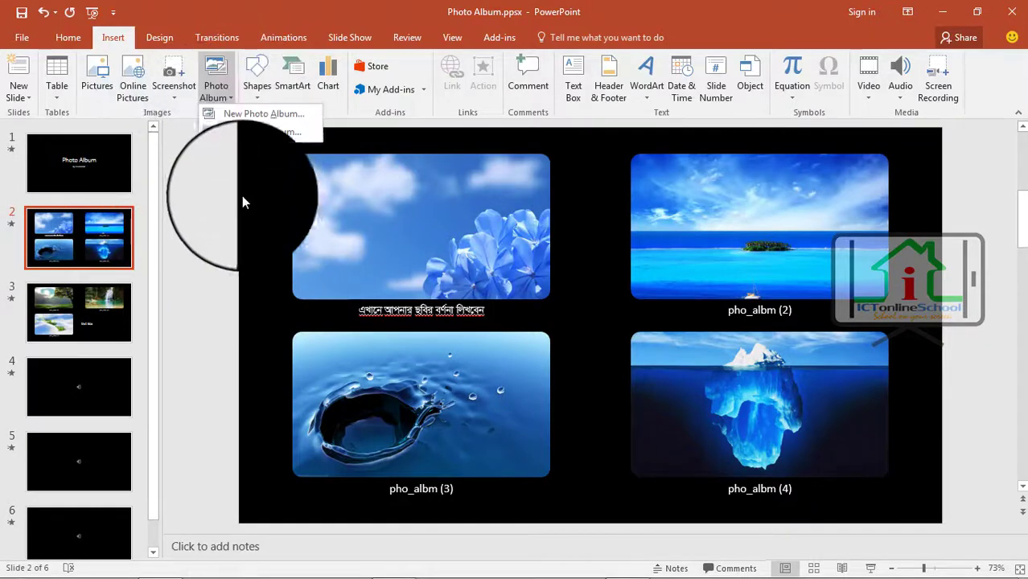
pyautogui.click(248, 131)
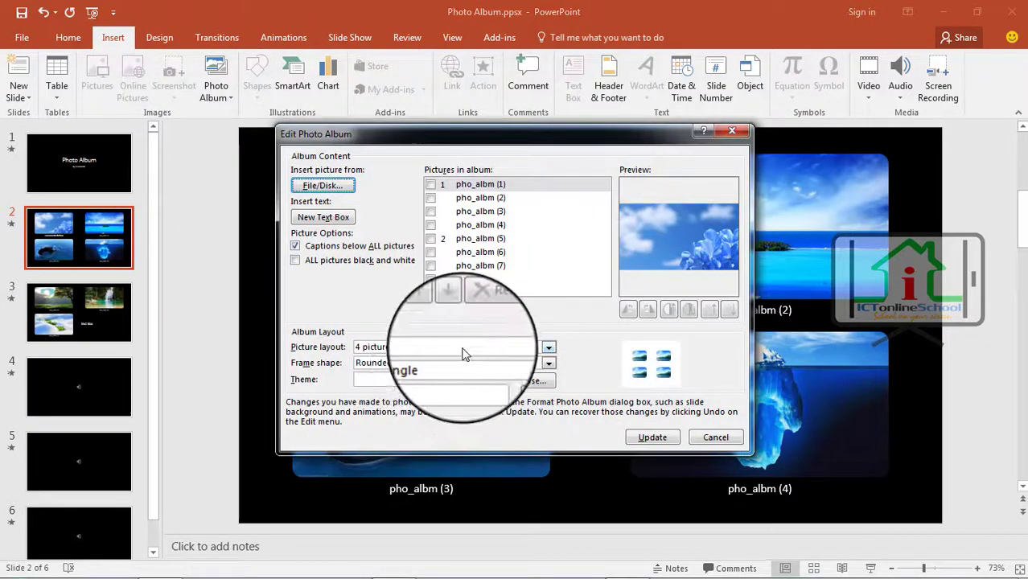
pyautogui.click(464, 347)
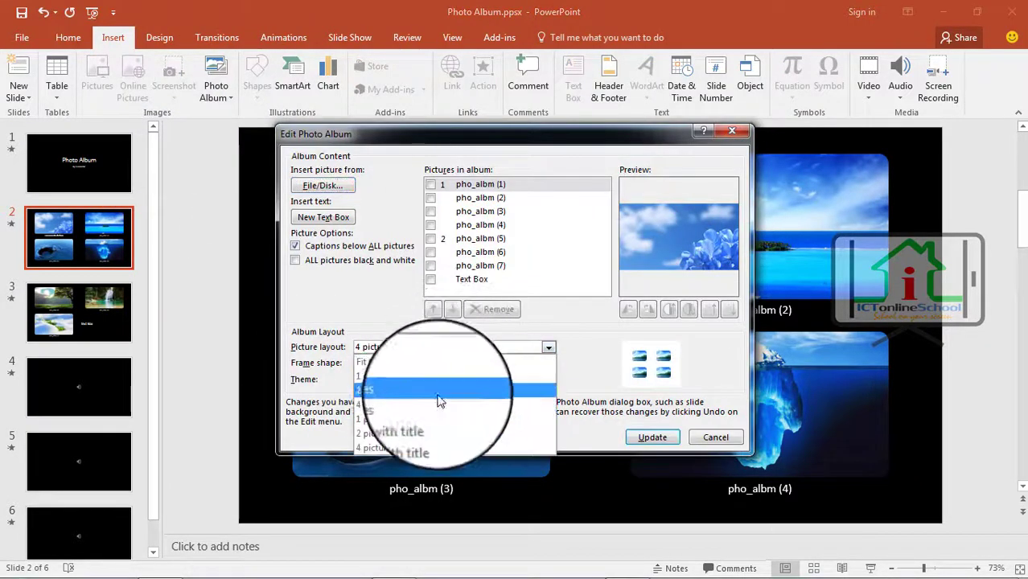
pyautogui.click(485, 442)
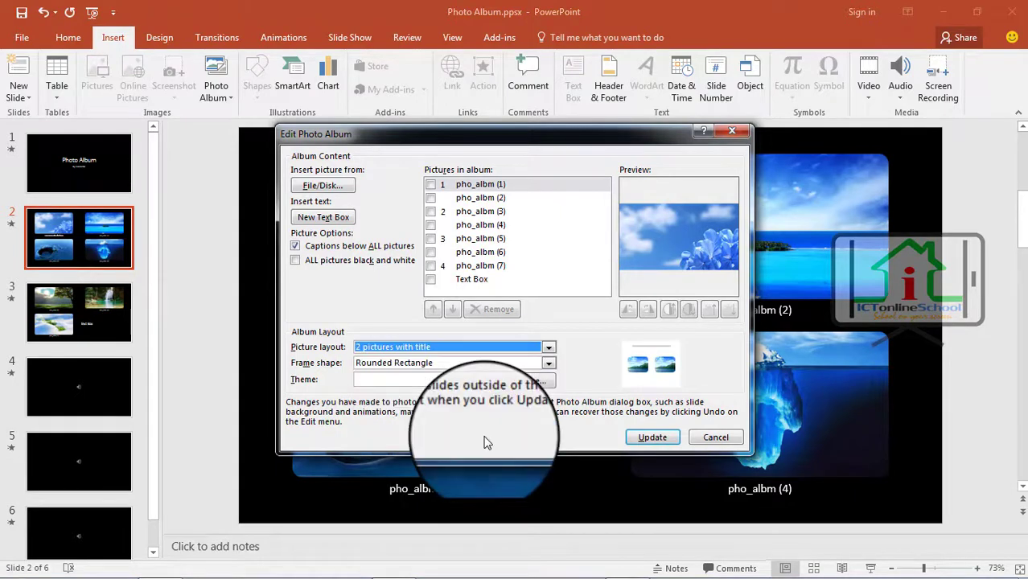
pyautogui.click(653, 438)
# Step: Review slides 2–5 of the titled layout and reopen Edit Photo Album
pyautogui.click(36, 250)
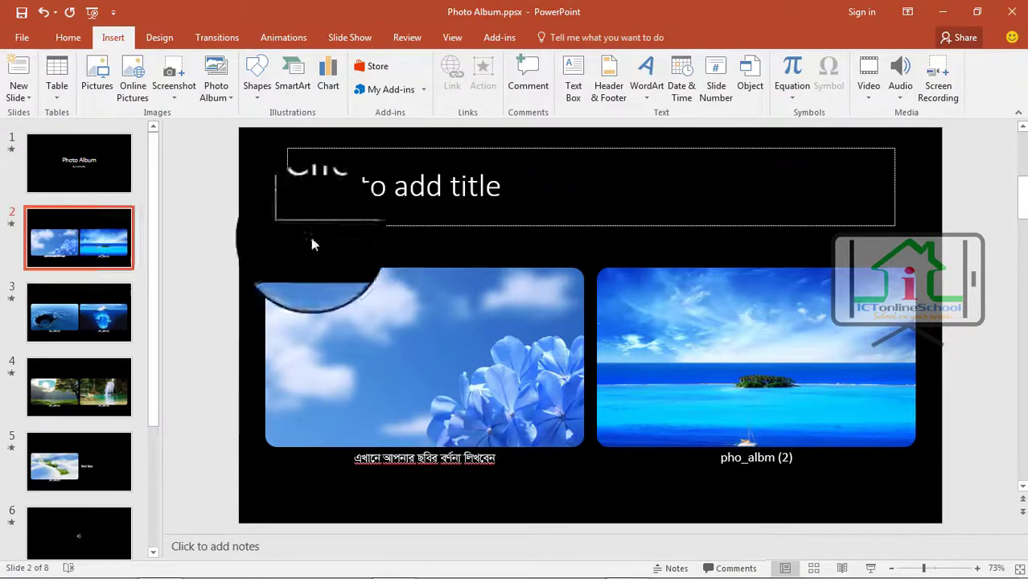
pyautogui.click(456, 197)
pyautogui.click(96, 338)
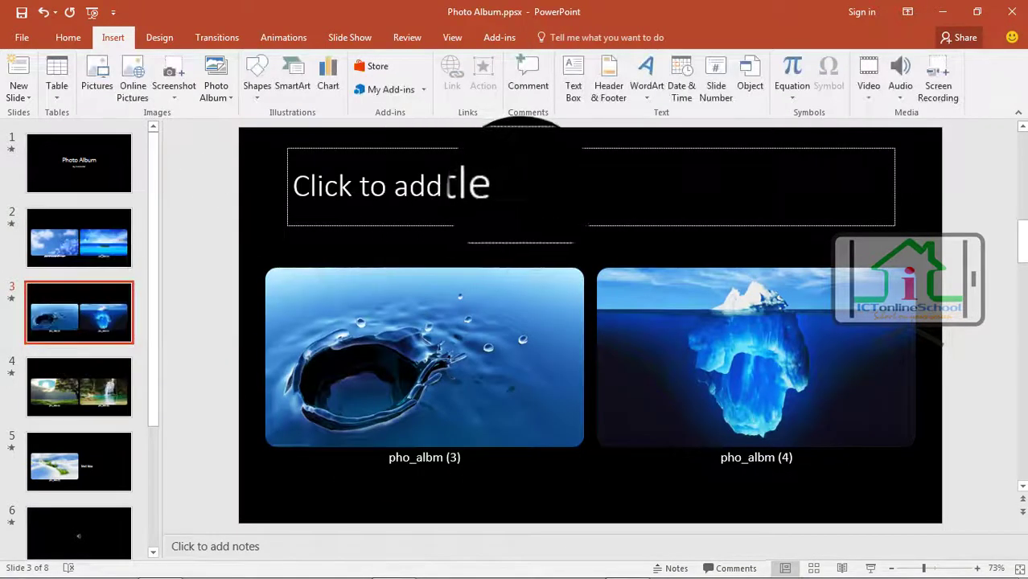
pyautogui.click(76, 455)
pyautogui.click(97, 398)
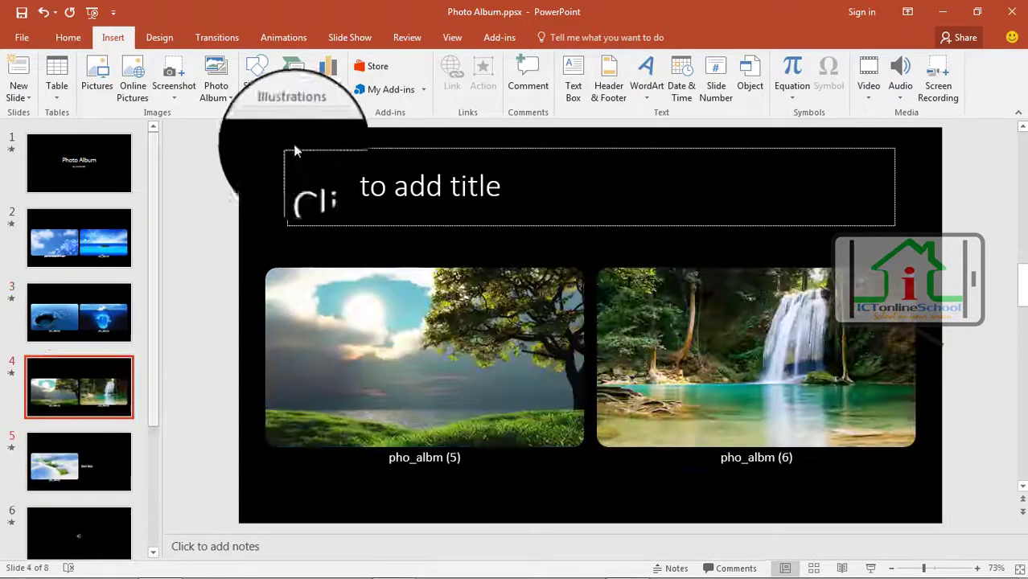
pyautogui.click(215, 95)
pyautogui.click(245, 125)
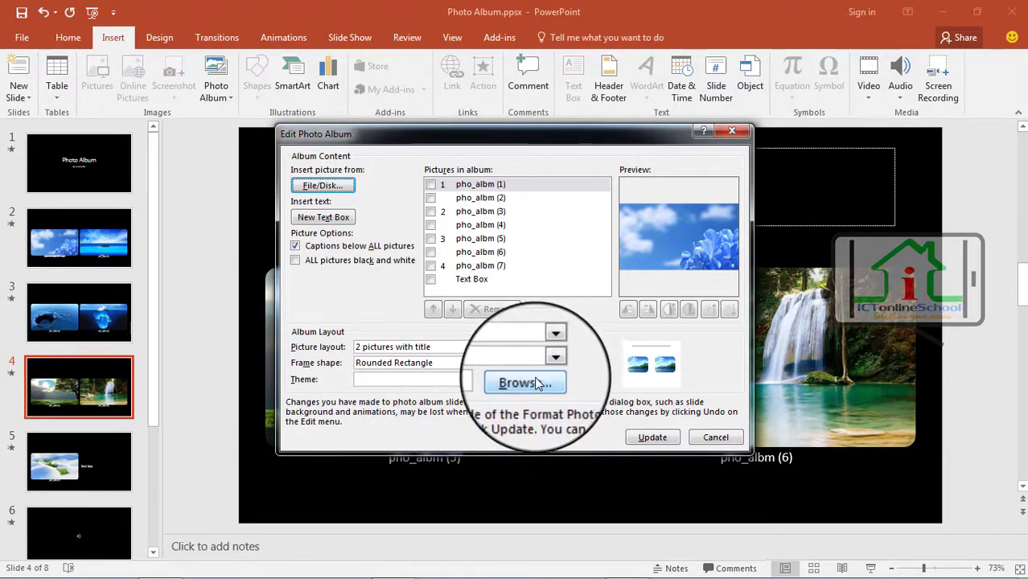
# Step: Apply the Office Theme to the album and view slides 3 and 4
pyautogui.click(523, 381)
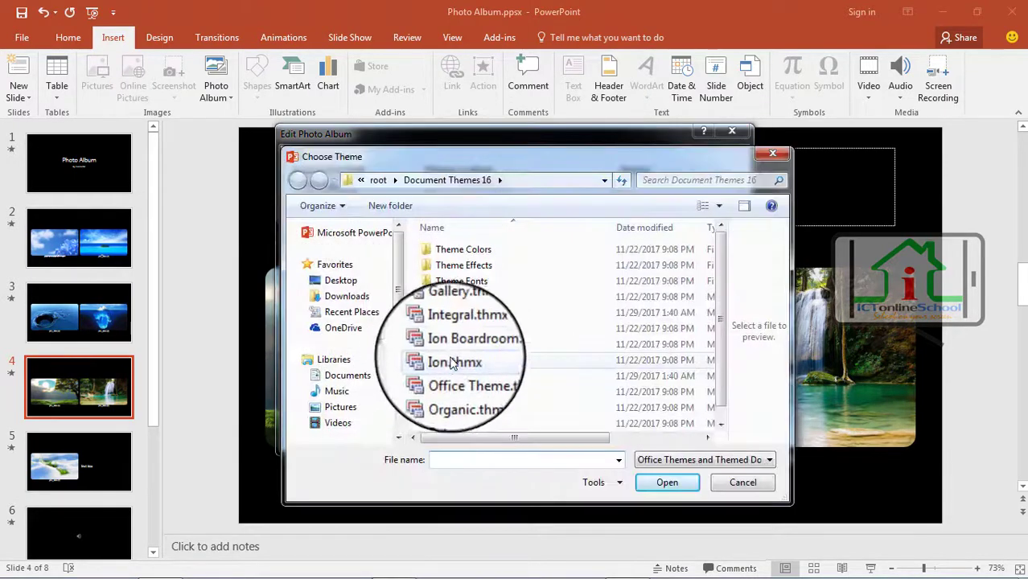
pyautogui.click(483, 378)
pyautogui.click(667, 483)
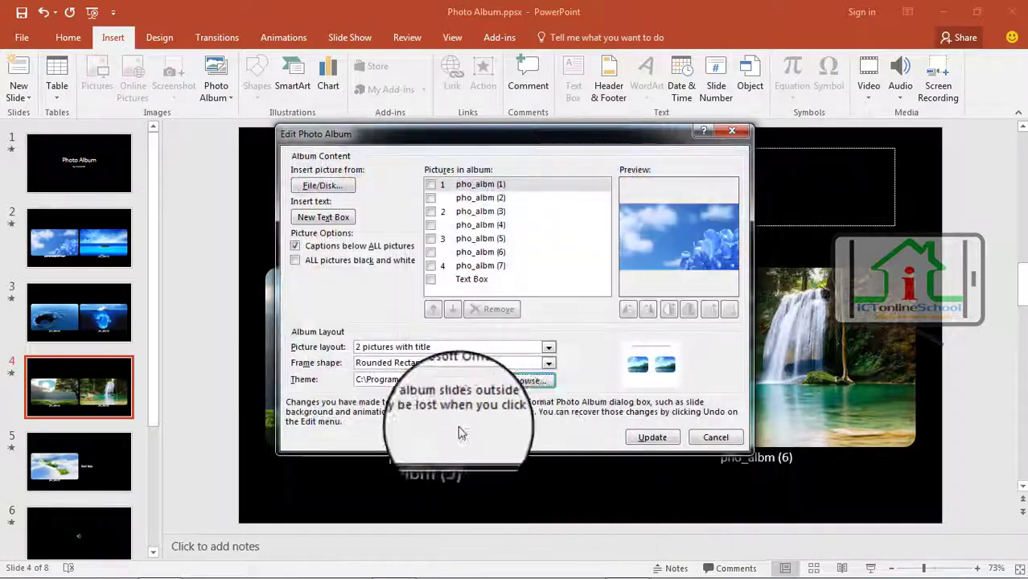
pyautogui.click(645, 436)
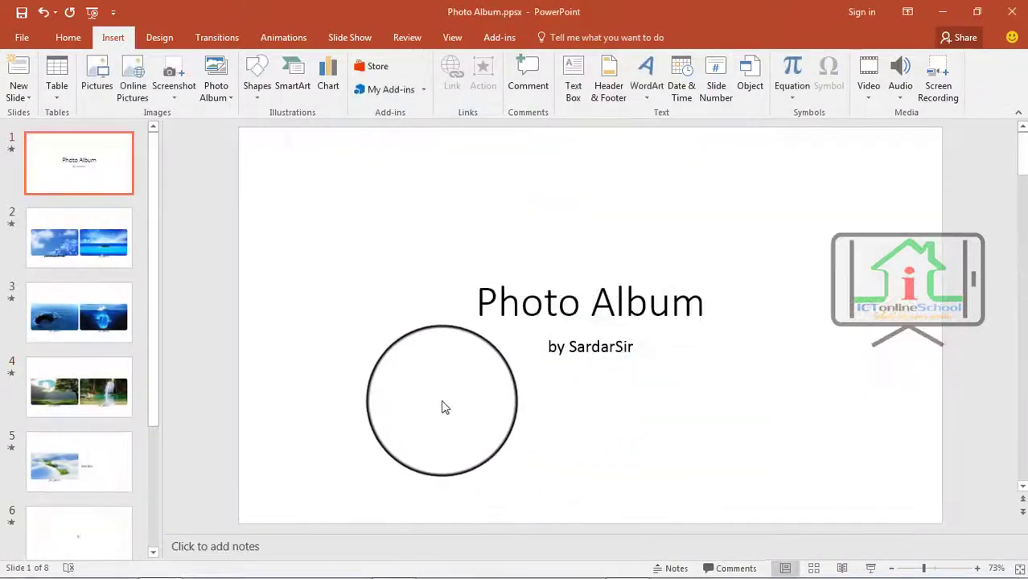
pyautogui.click(96, 314)
pyautogui.click(103, 406)
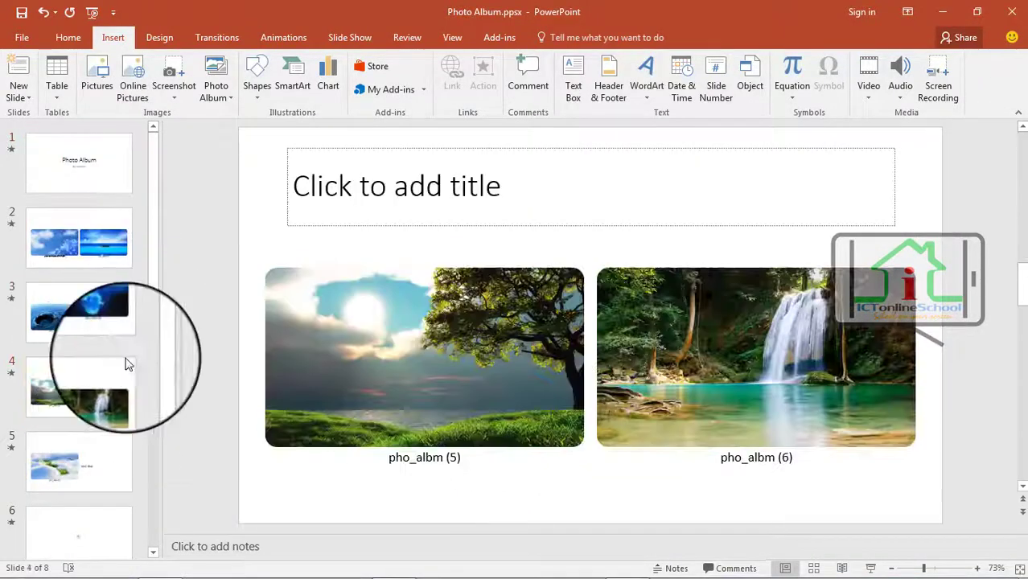
# Step: Switch the album theme to Organic.thmx and step through the slides to check it
pyautogui.click(218, 100)
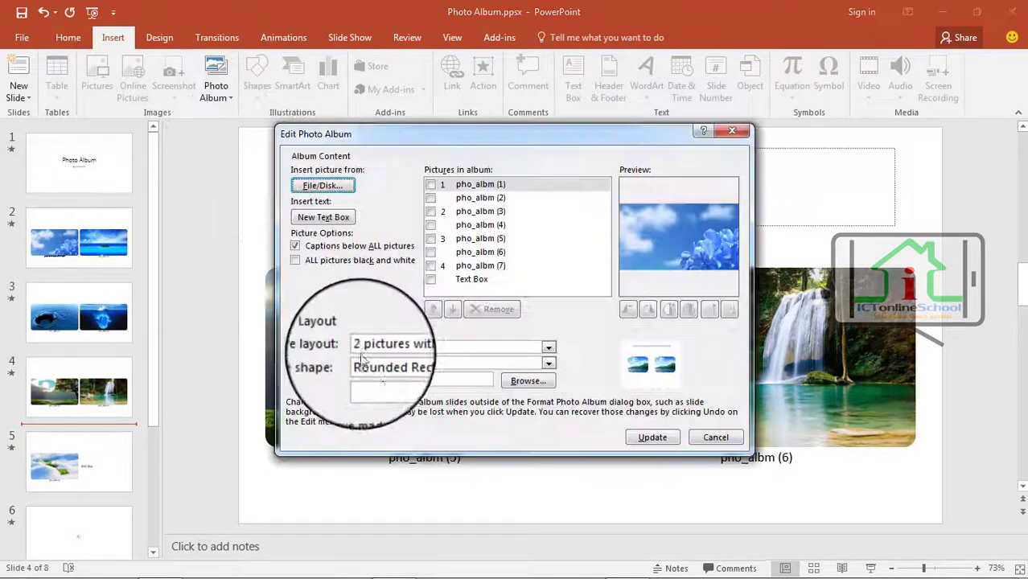
pyautogui.click(524, 381)
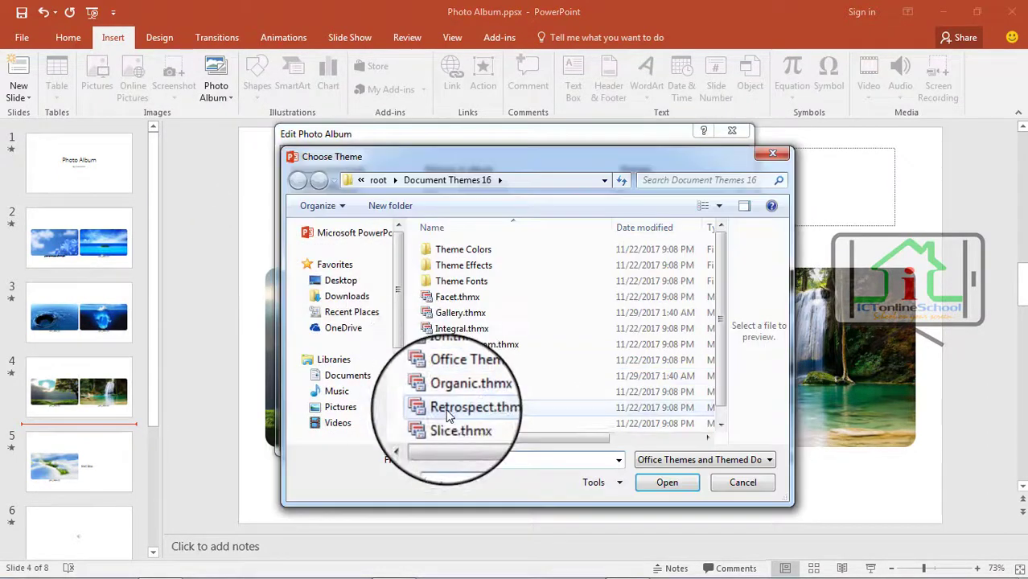
pyautogui.click(448, 408)
pyautogui.click(463, 392)
pyautogui.click(666, 482)
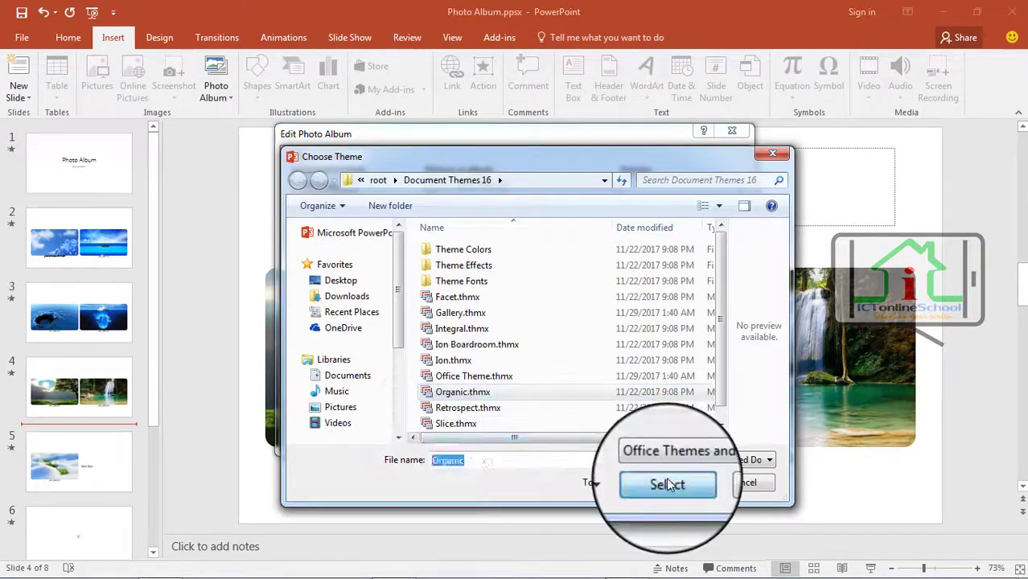
pyautogui.click(632, 442)
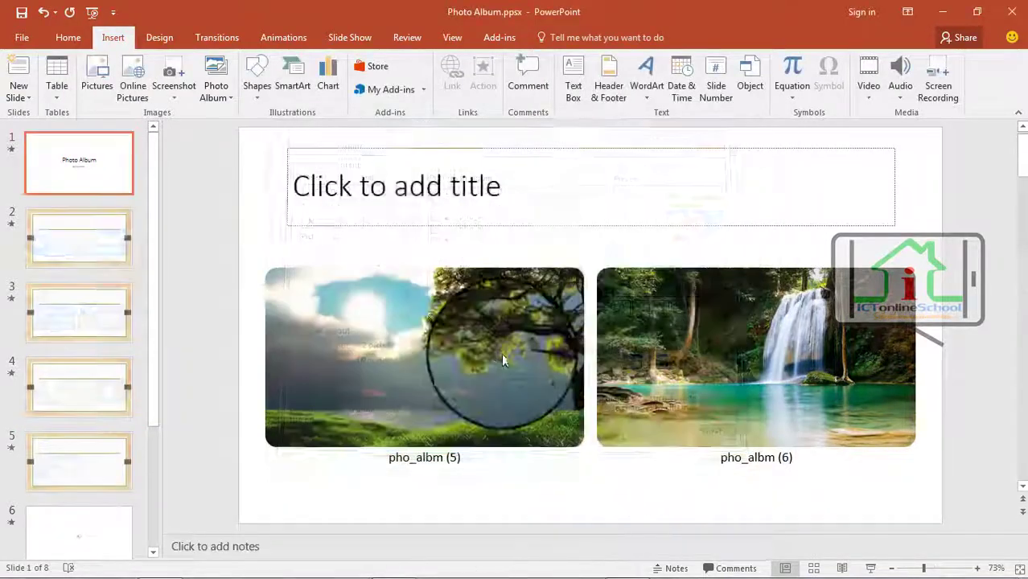
pyautogui.press('Down')
pyautogui.press('Down')
pyautogui.press('Down')
pyautogui.press('Down')
pyautogui.press('Down')
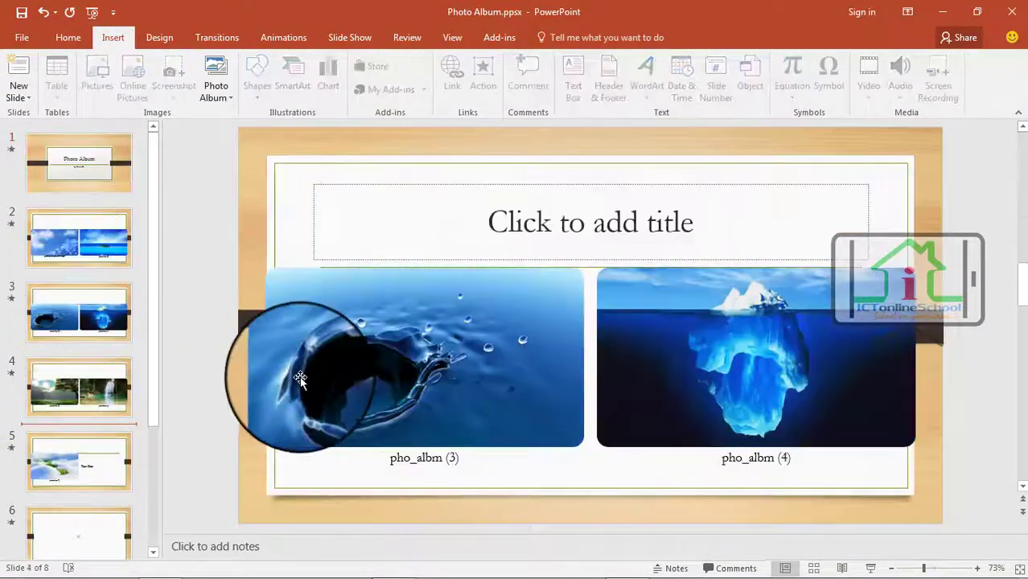
pyautogui.scroll(-1, 139, 420)
pyautogui.scroll(5, 138, 373)
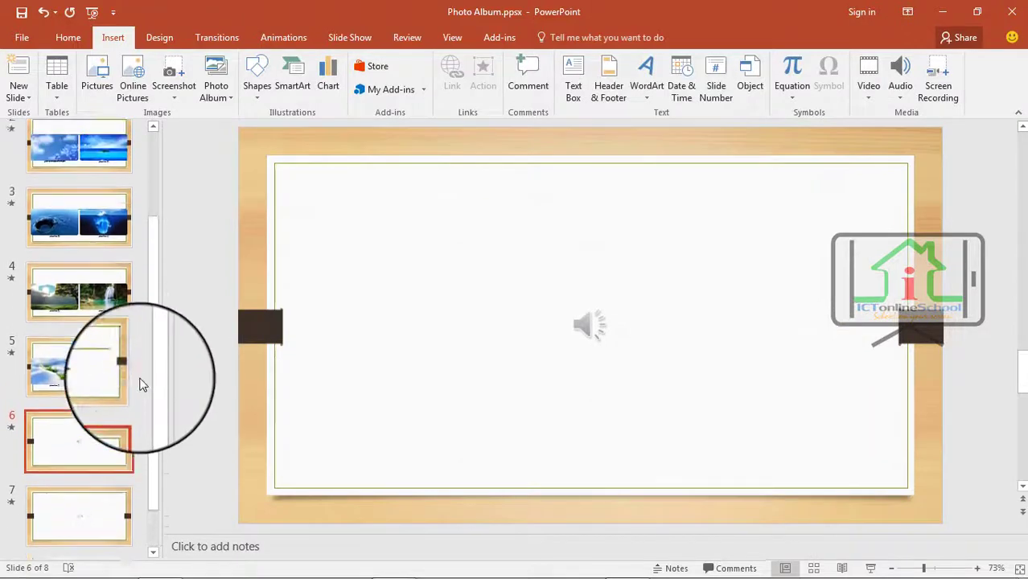
pyautogui.click(95, 235)
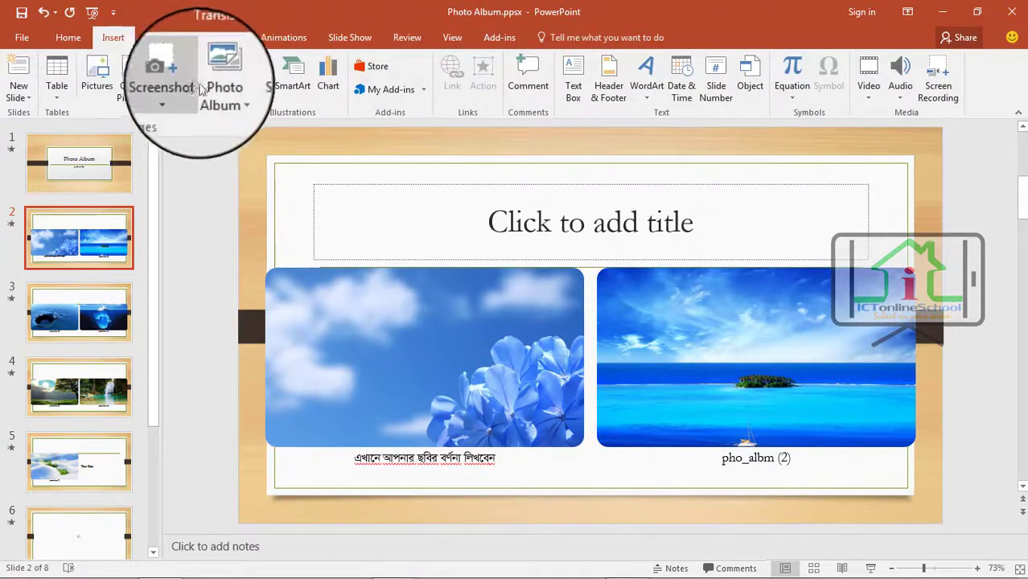
pyautogui.click(224, 95)
pyautogui.click(249, 142)
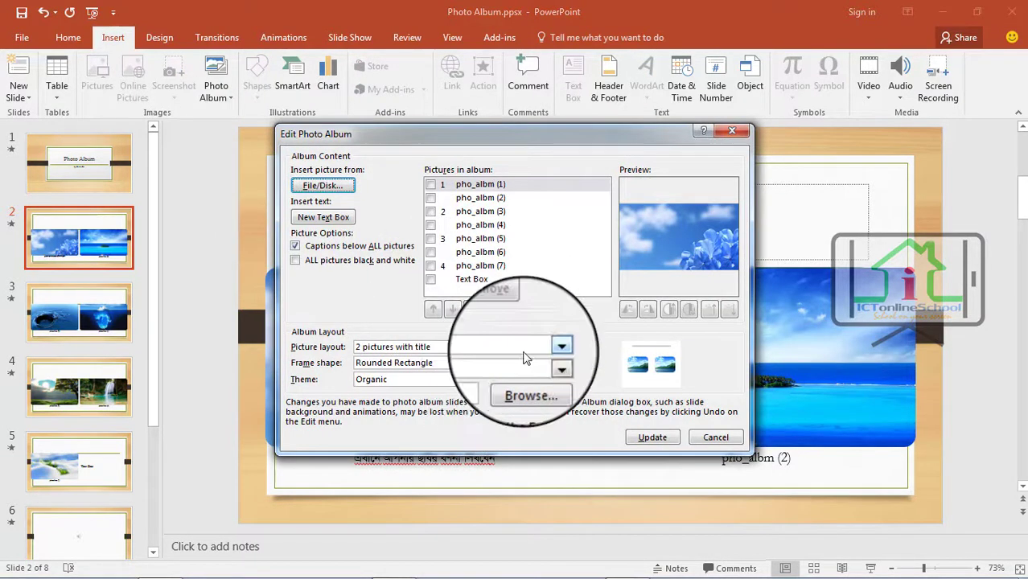
pyautogui.click(561, 346)
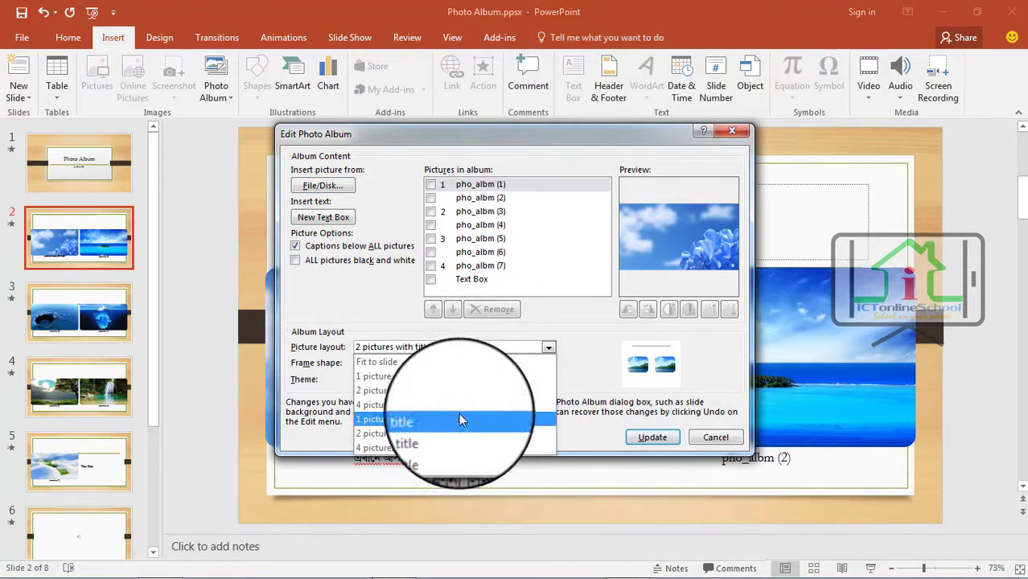
pyautogui.click(489, 346)
pyautogui.click(489, 363)
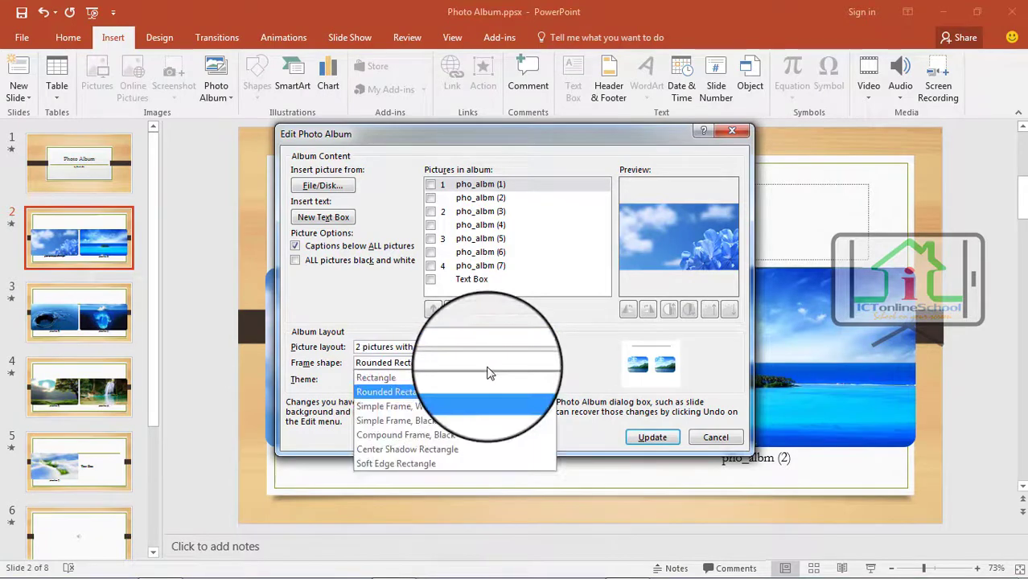
pyautogui.click(482, 448)
pyautogui.click(652, 437)
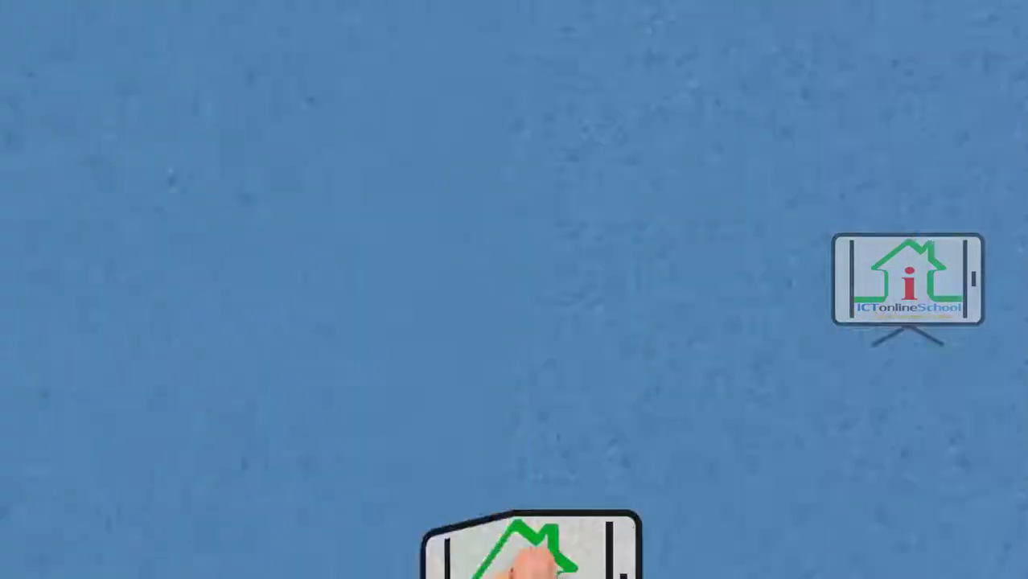